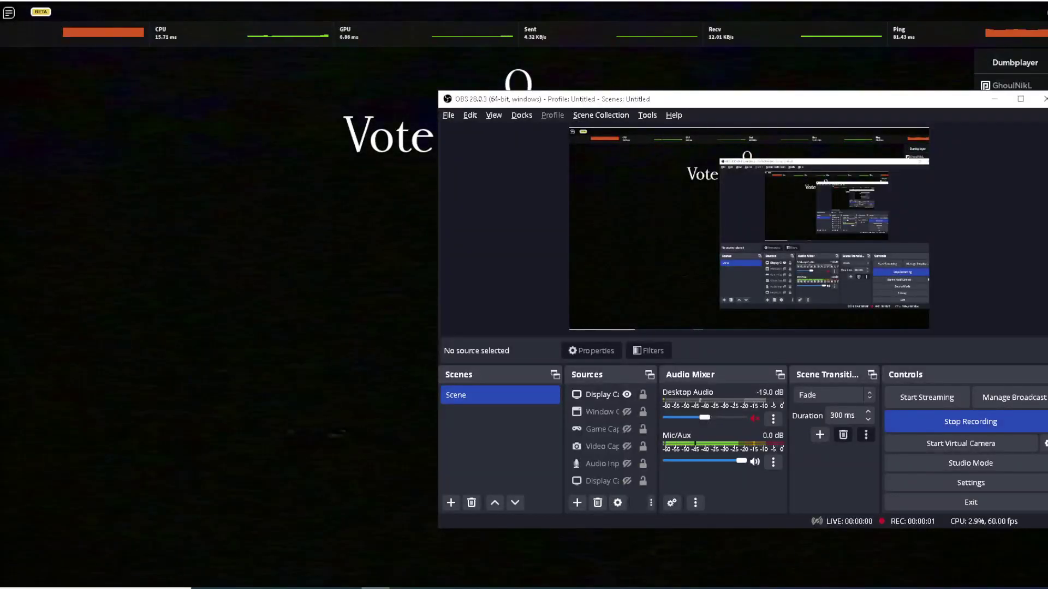
- Return focus to Roblox and execute the Intruder script from Synapse X
{"action": "left_click", "coordinate": [335, 435]}
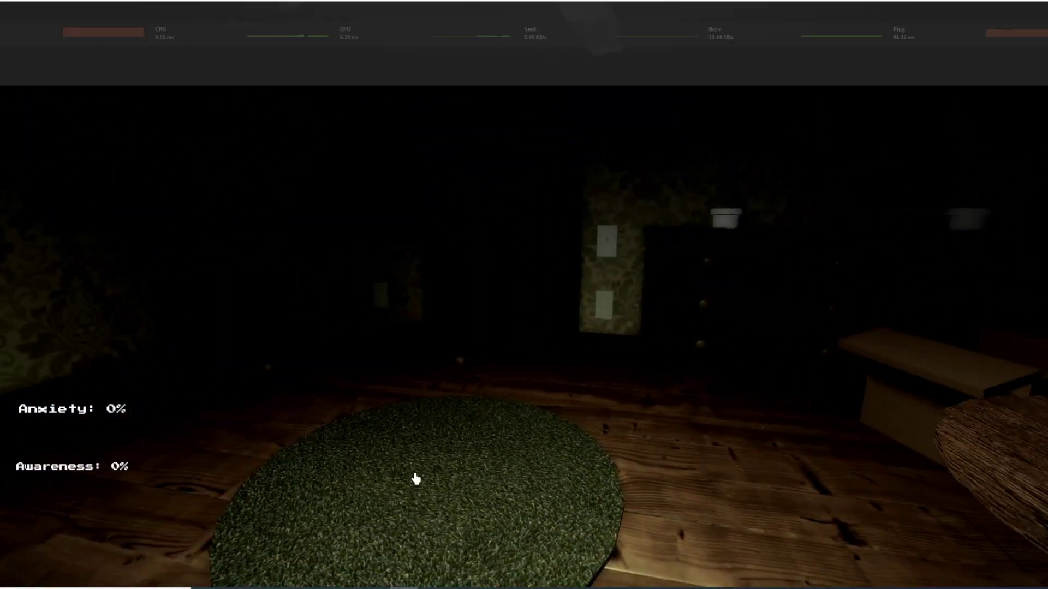
{"action": "key", "text": "Escape"}
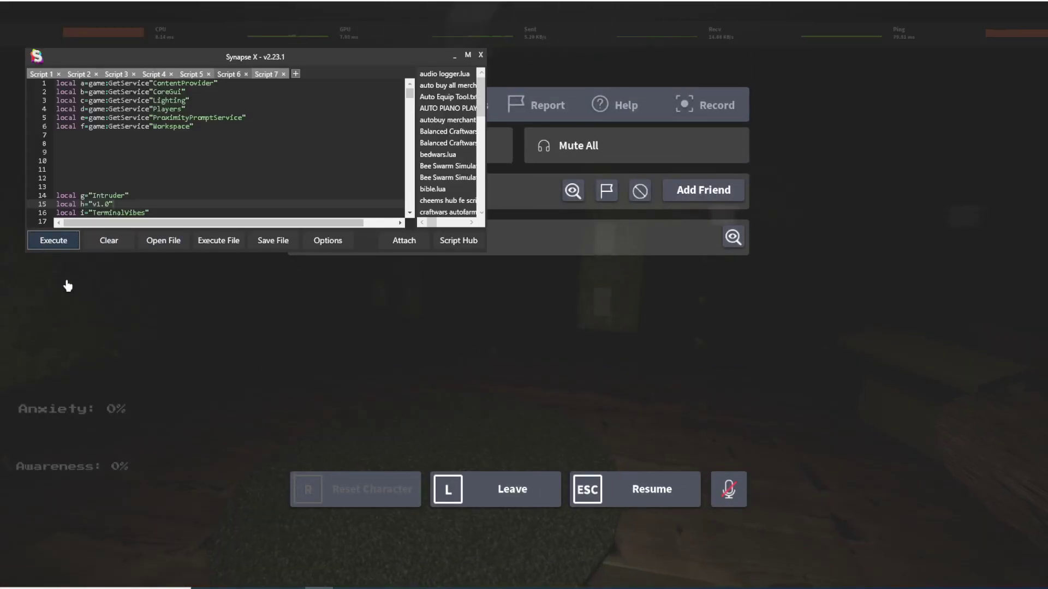
{"action": "left_click", "coordinate": [53, 239]}
{"action": "key", "text": "Escape"}
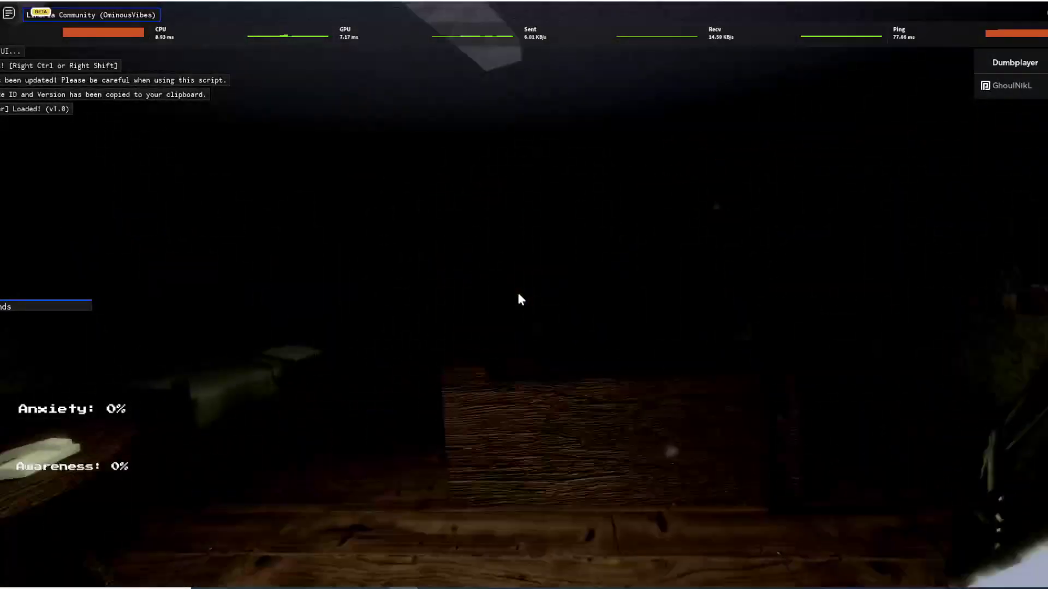
- Turn on Dark Vision in the script panel, then answer and skip the phone call
{"action": "key", "text": "Control_R"}
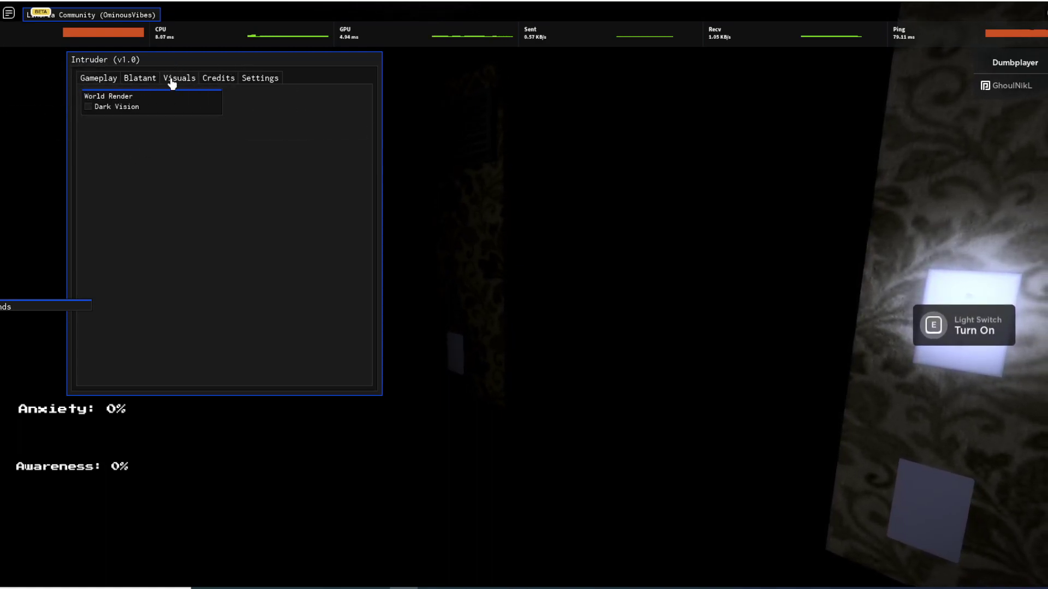
{"action": "left_click", "coordinate": [88, 107]}
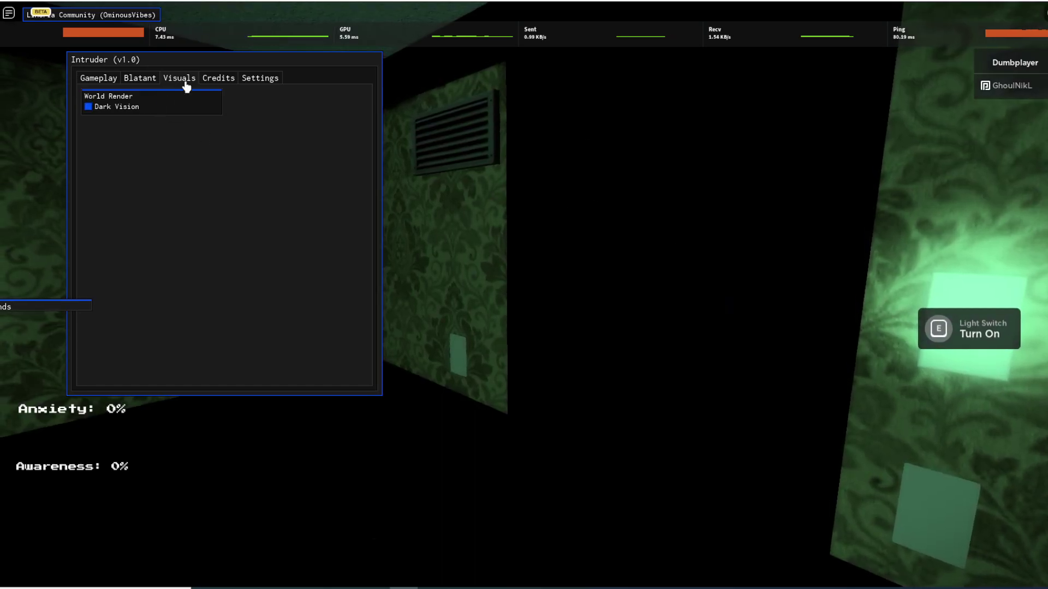
{"action": "key", "text": "Insert"}
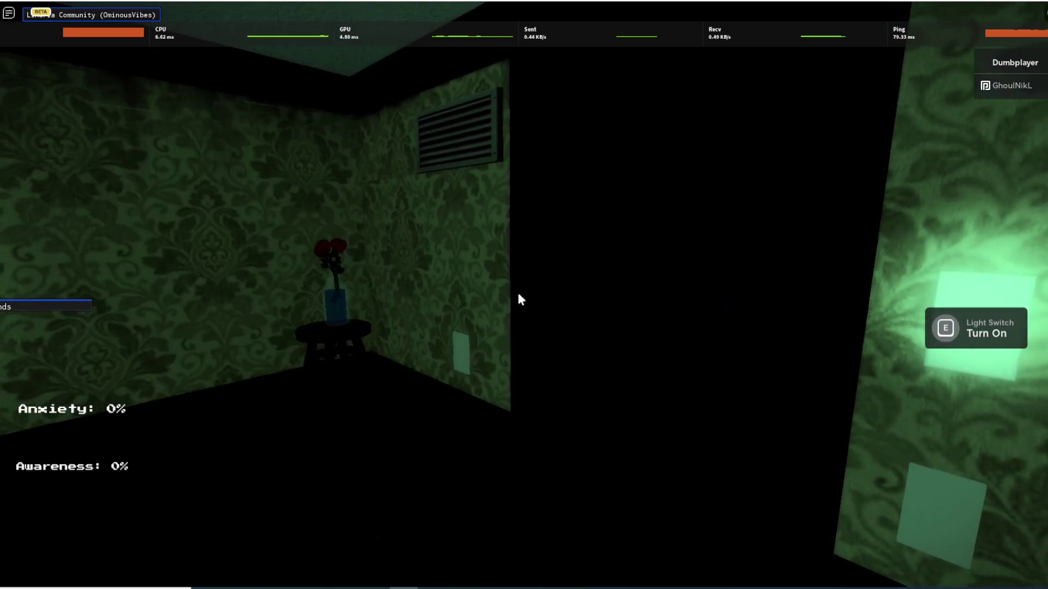
{"action": "key", "text": "w"}
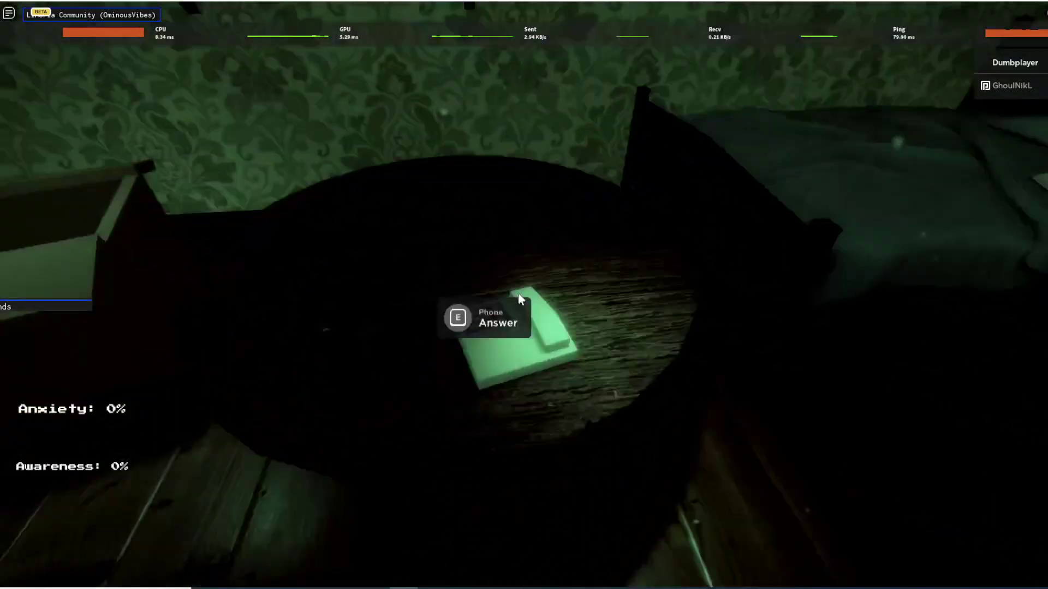
{"action": "key", "text": "e"}
{"action": "left_click", "coordinate": [518, 493]}
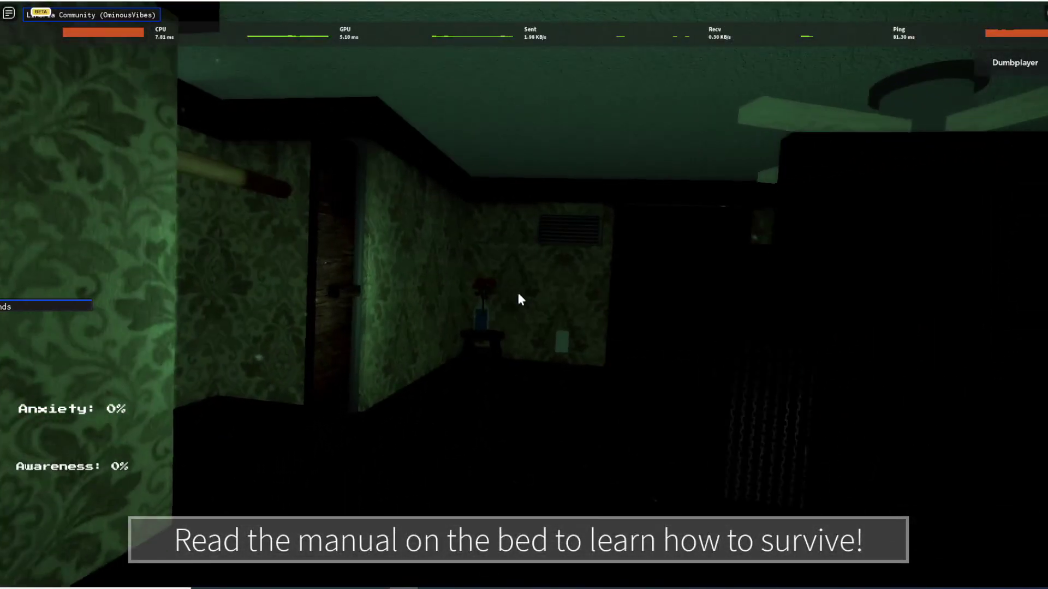
- Close and reopen the bedroom door, walk through, and bring back the script panel
{"action": "key", "text": "w"}
{"action": "key", "text": "e"}
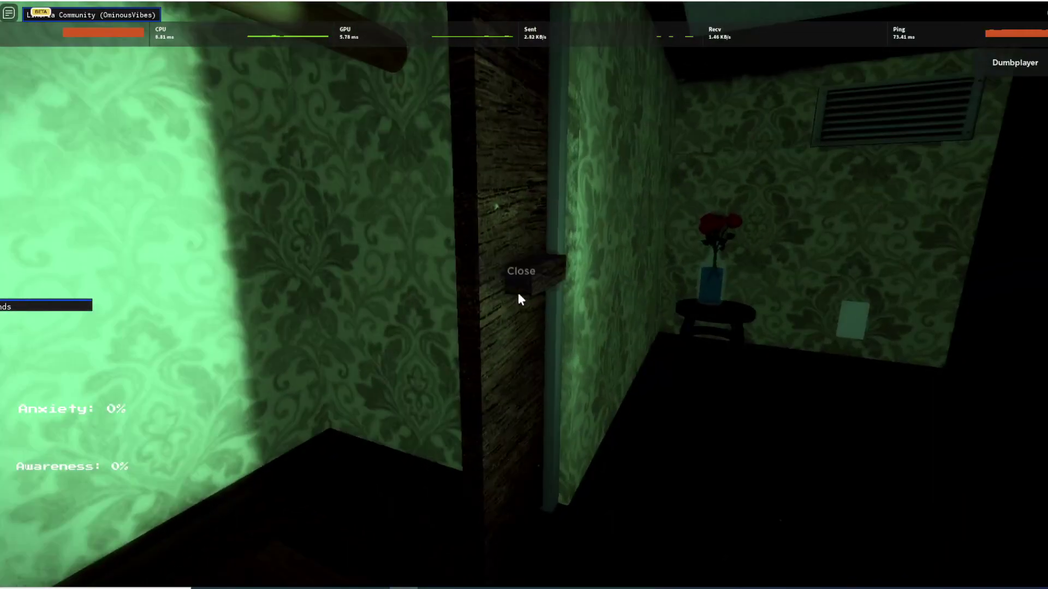
{"action": "key", "text": "e"}
{"action": "key", "text": "Insert"}
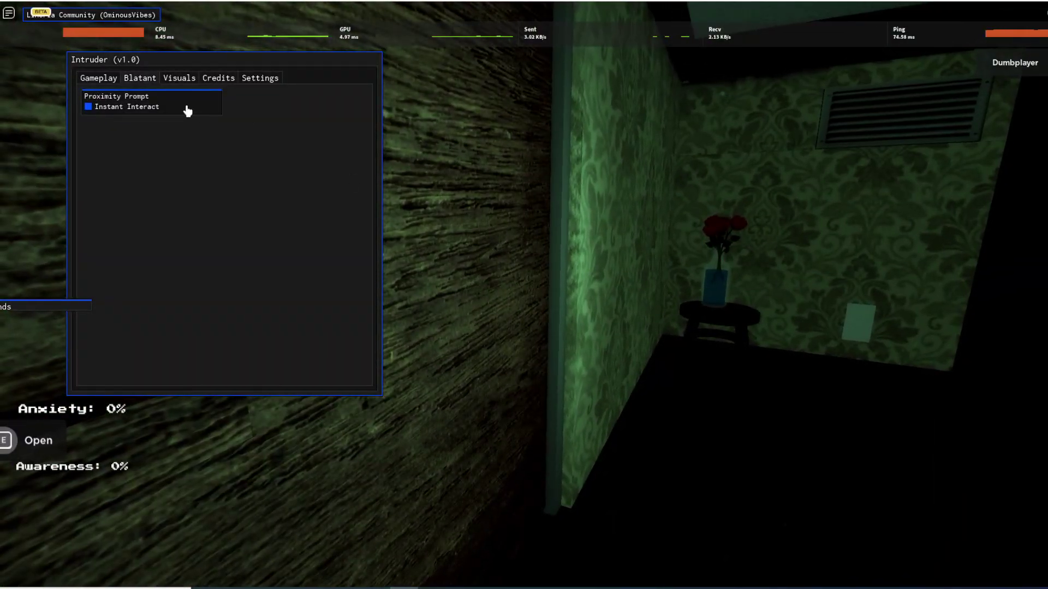
{"action": "key", "text": "Insert"}
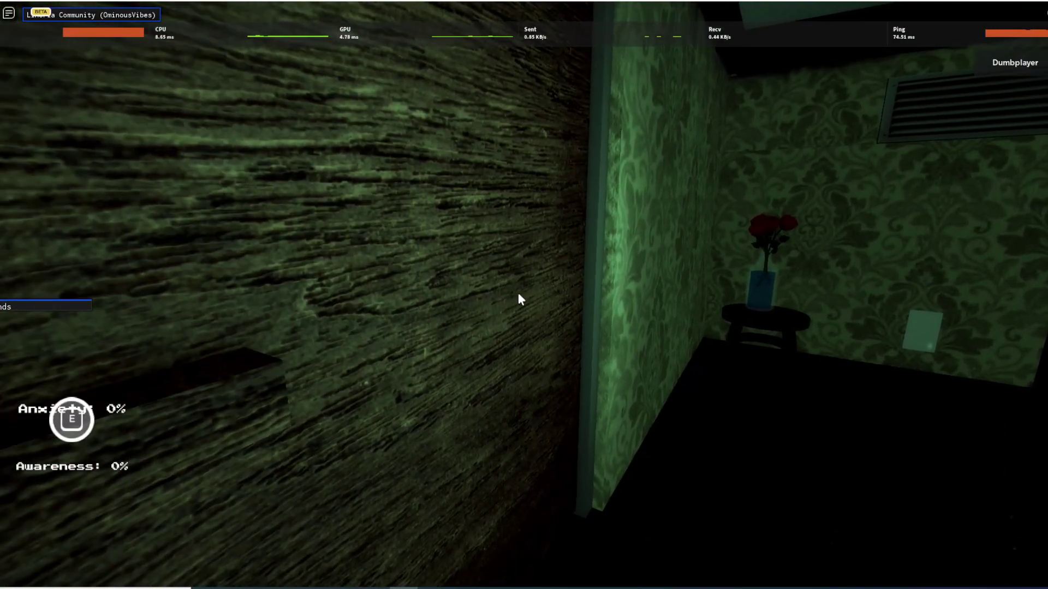
{"action": "key", "text": "e"}
{"action": "key", "text": "w"}
{"action": "key", "text": "w"}
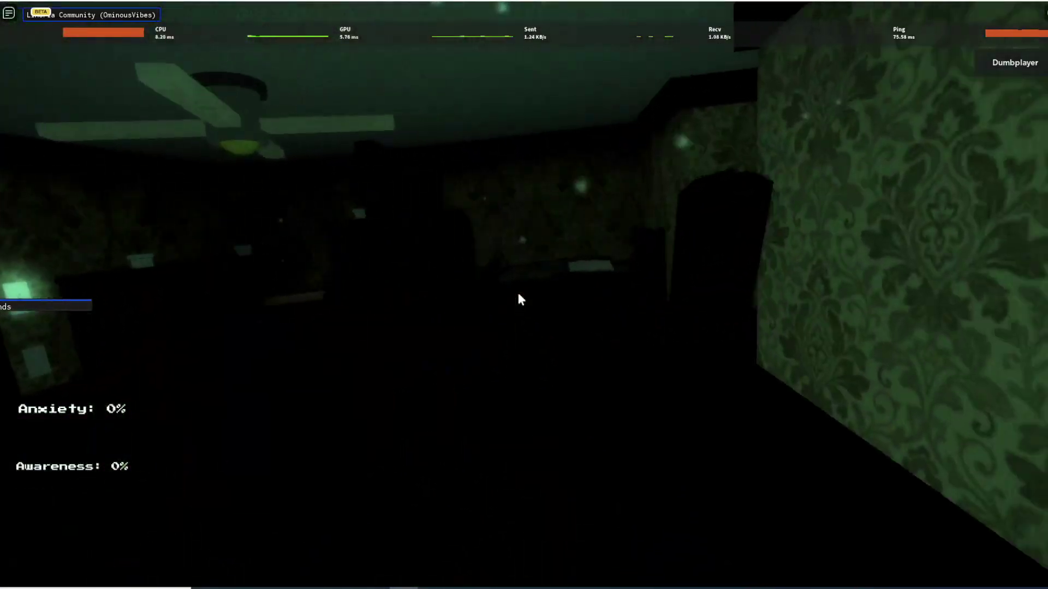
{"action": "key", "text": "Insert"}
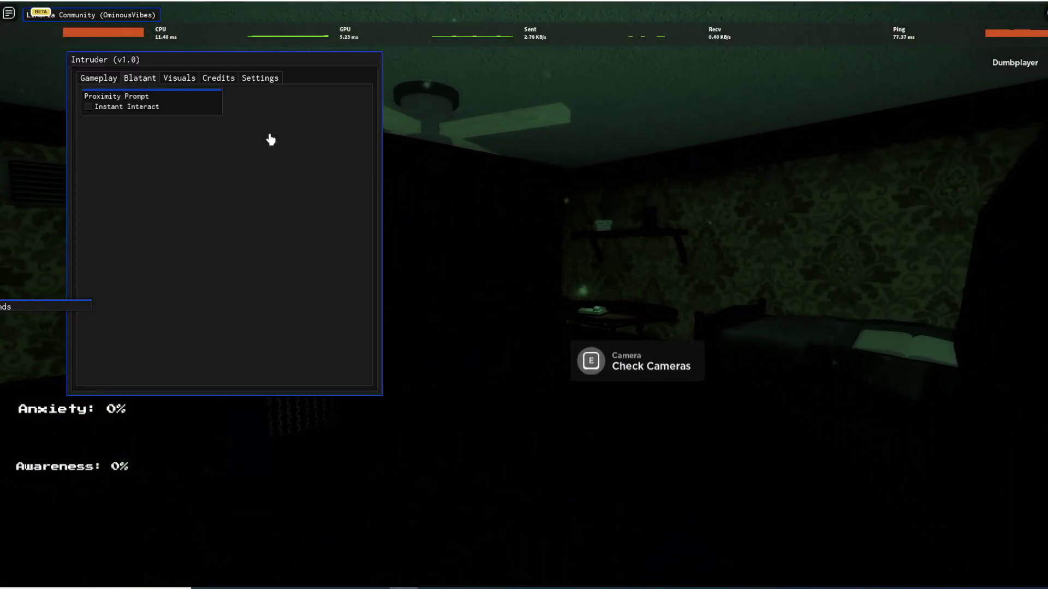
- Hide the script panel, exit the cameras, patrol the hallway, and recheck the cameras
{"action": "key", "text": "Insert"}
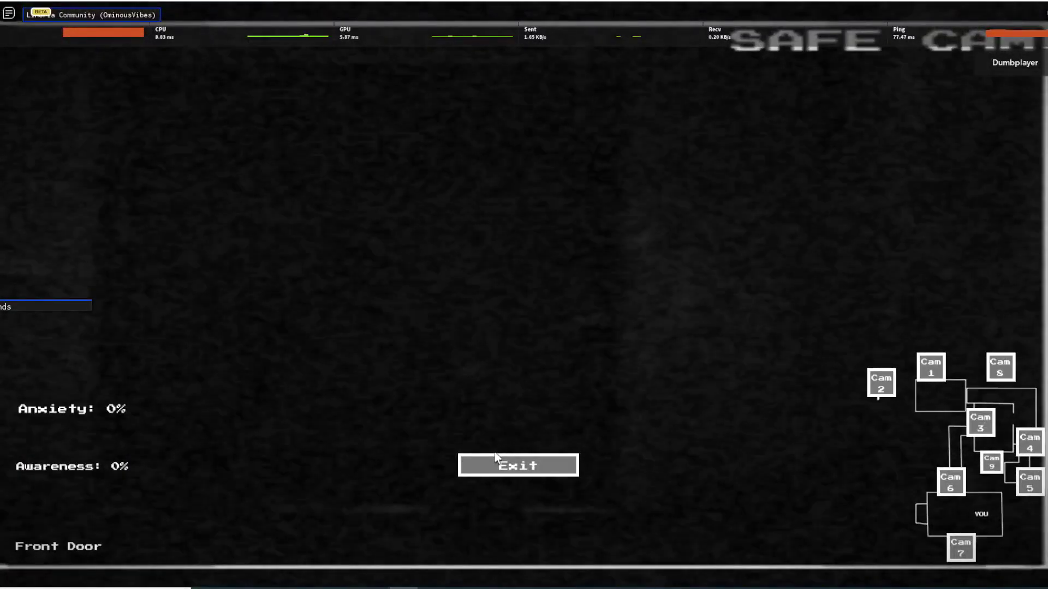
{"action": "left_click", "coordinate": [517, 465]}
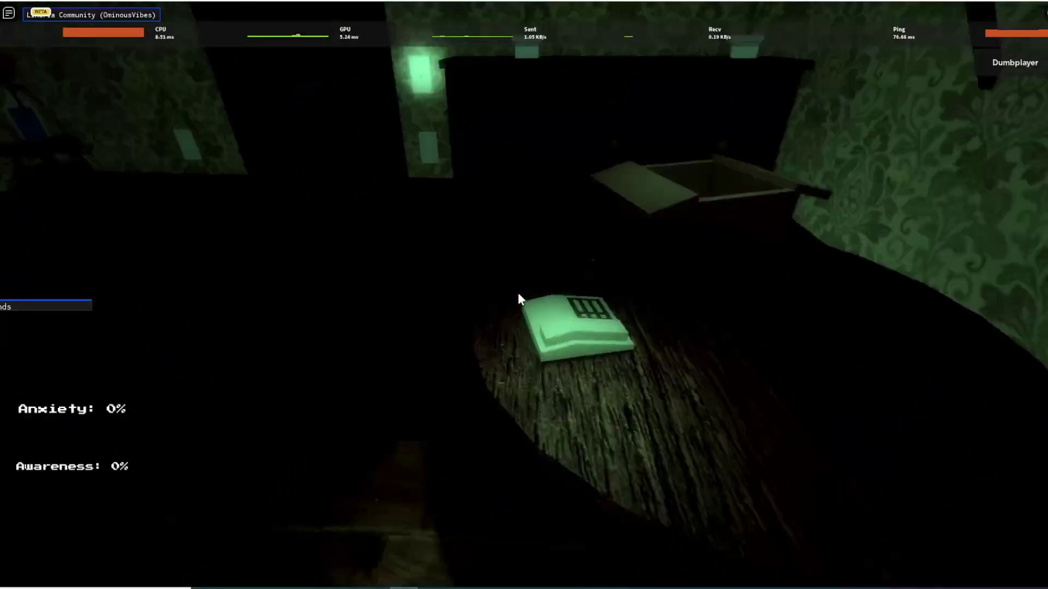
{"action": "key", "text": "w"}
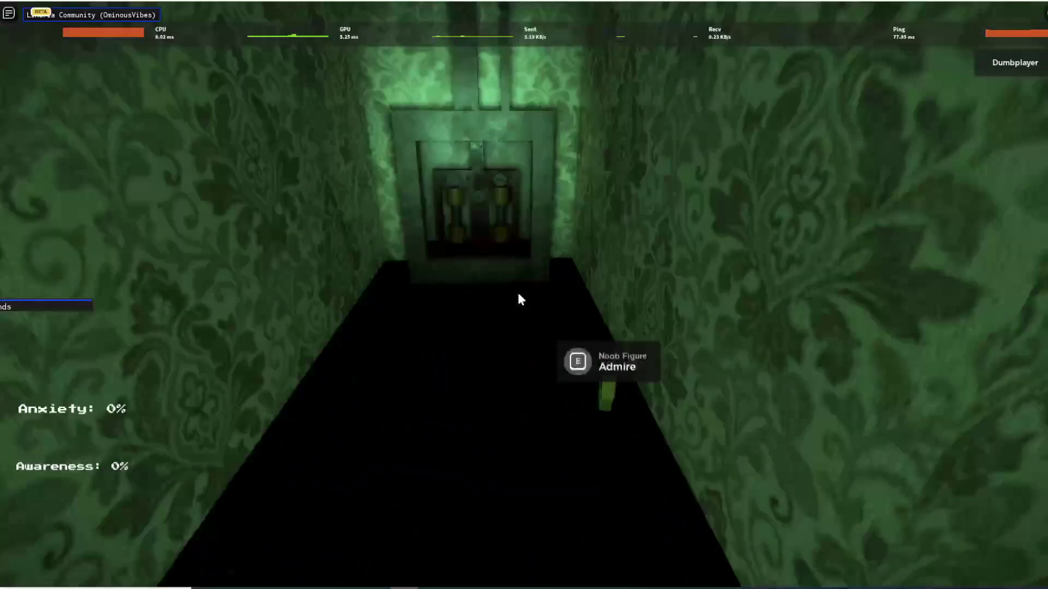
{"action": "key", "text": "w"}
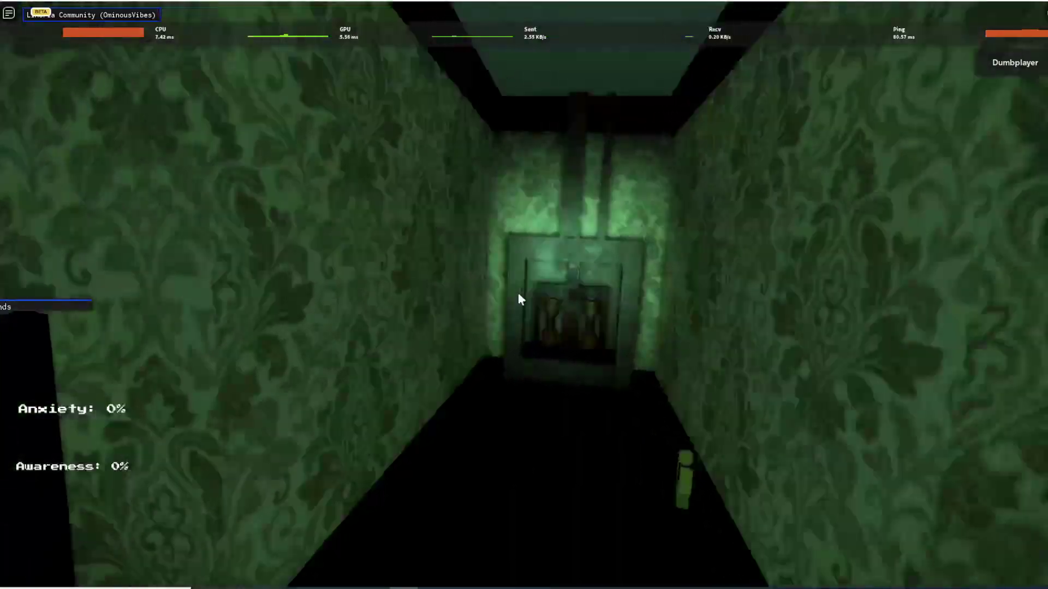
{"action": "key", "text": "w"}
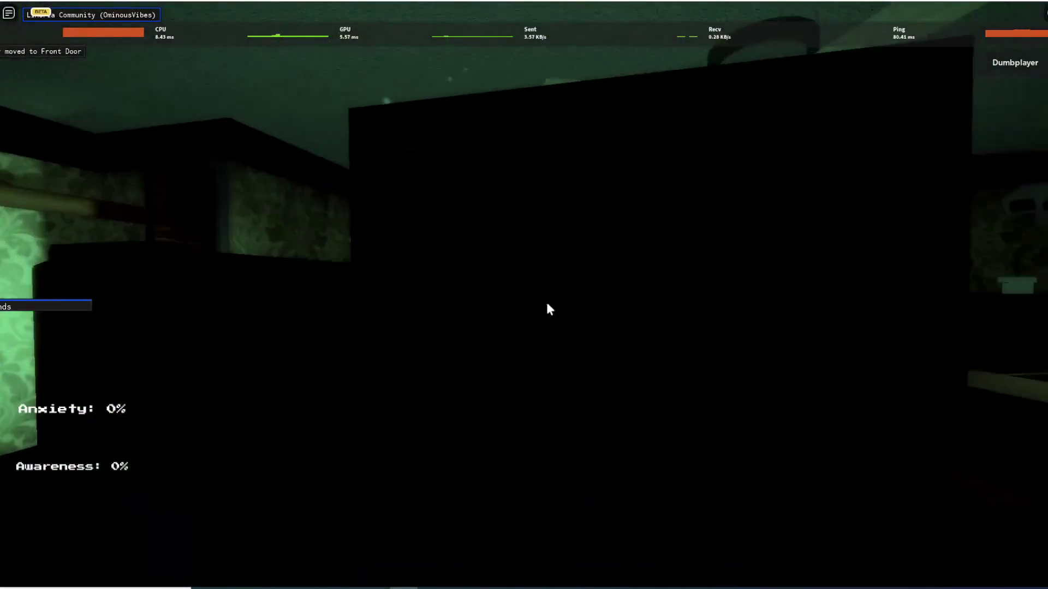
{"action": "left_click", "coordinate": [546, 309]}
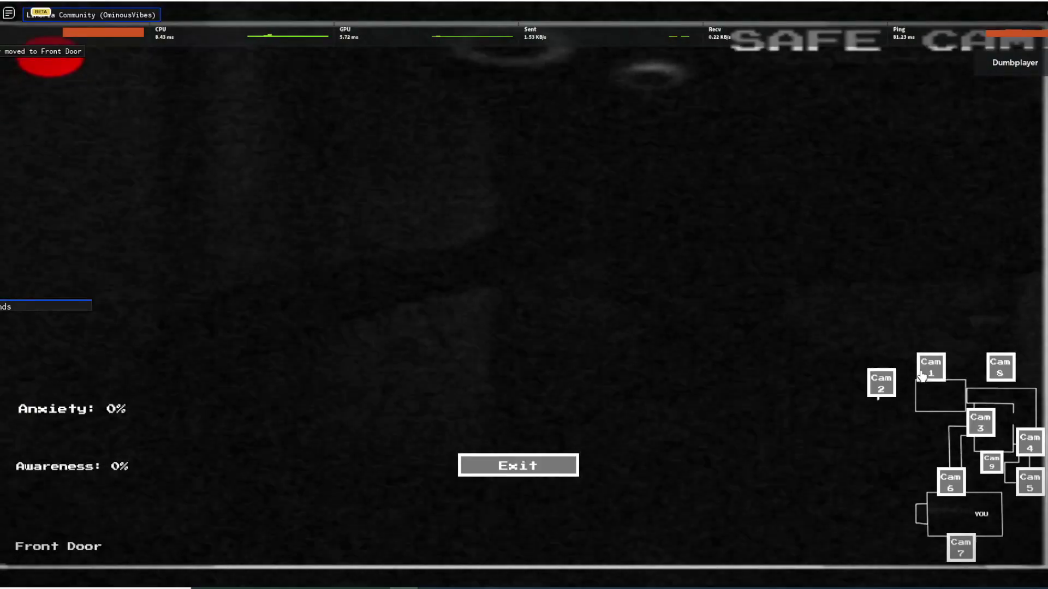
{"action": "left_click", "coordinate": [565, 466]}
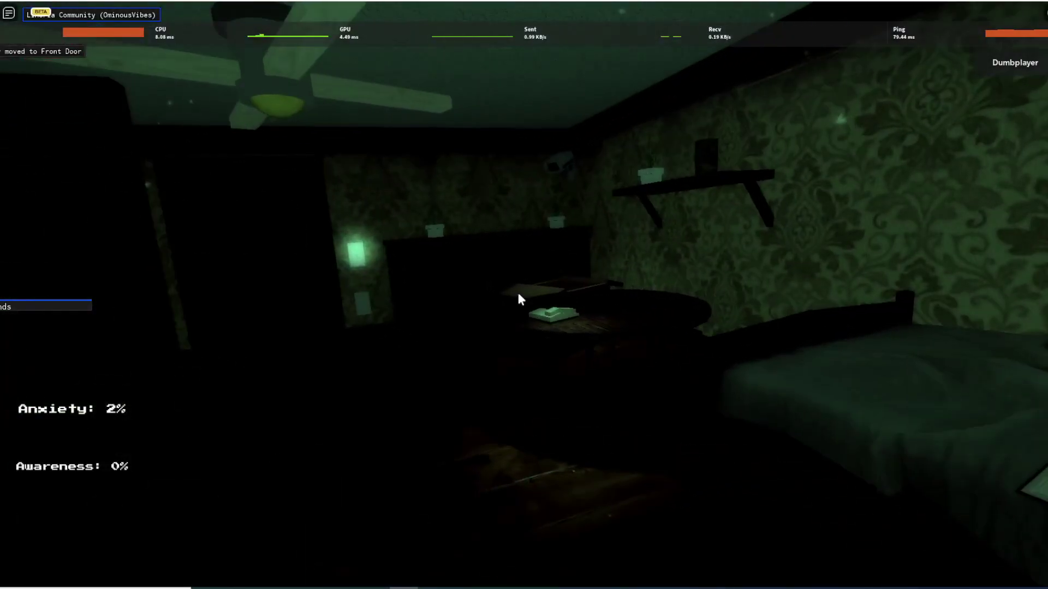
- Walk to the switch panel, check the security cameras again, and exit them
{"action": "key", "text": "w"}
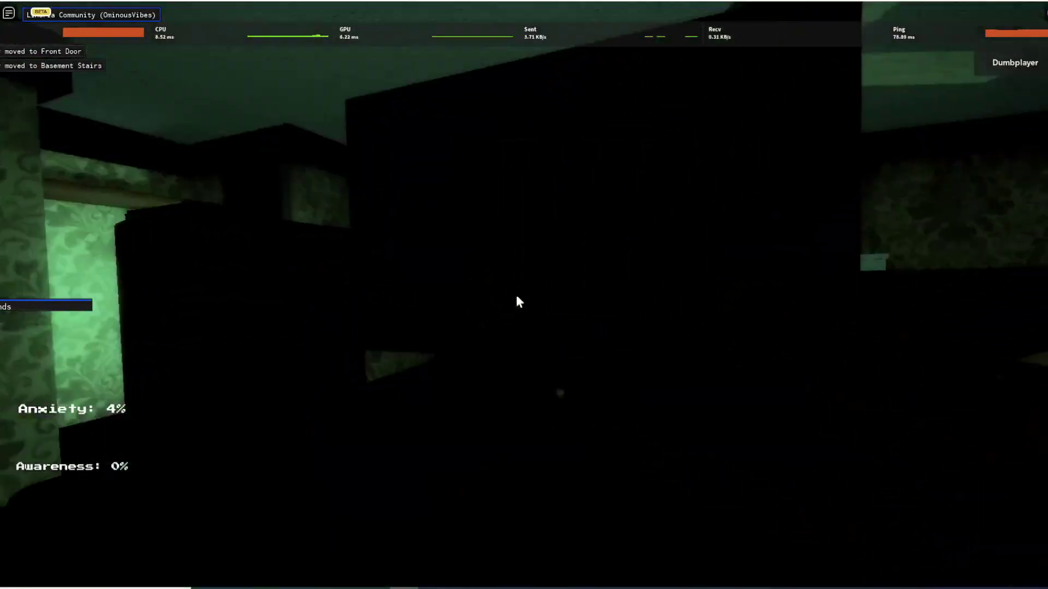
{"action": "left_click", "coordinate": [519, 300]}
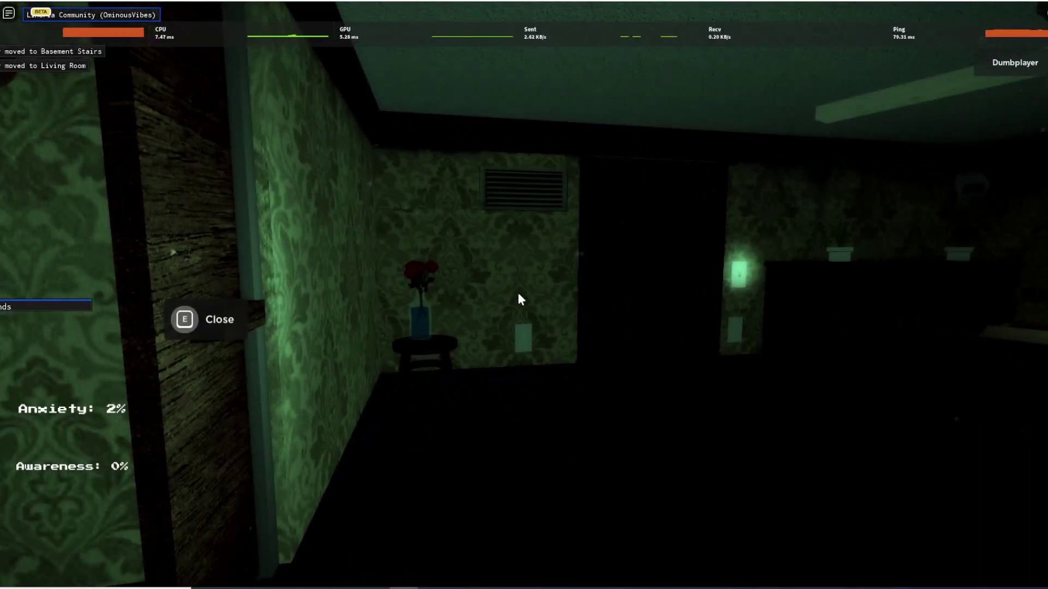
{"action": "key", "text": "w"}
{"action": "key", "text": "w"}
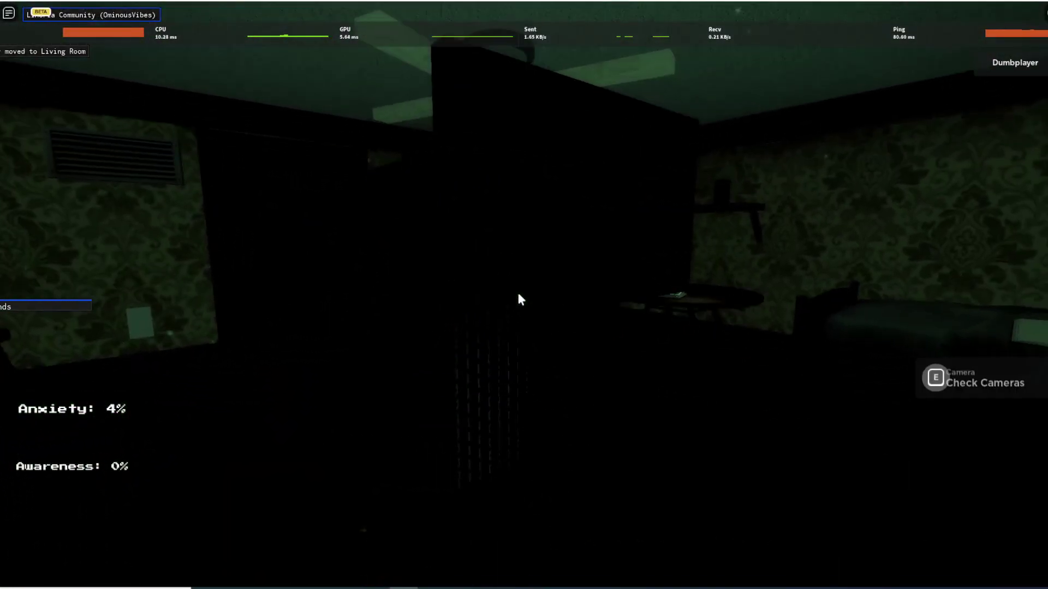
{"action": "key", "text": "e"}
- Leave the cameras, walk to the hallway doorway, and shut the door to hide
{"action": "key", "text": "Escape"}
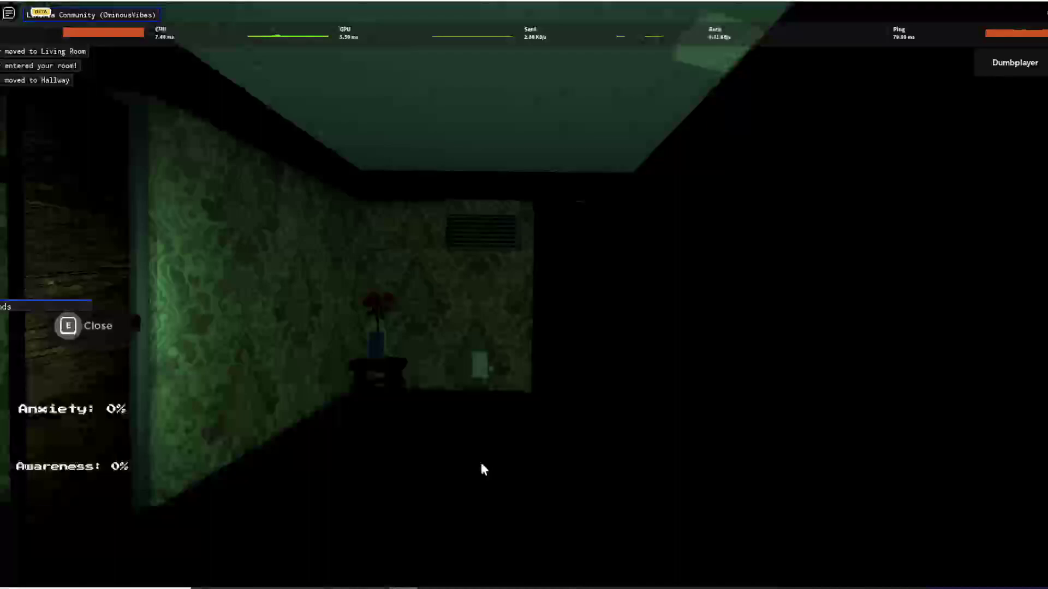
{"action": "key", "text": "w"}
{"action": "key", "text": "e"}
{"action": "key", "text": "w"}
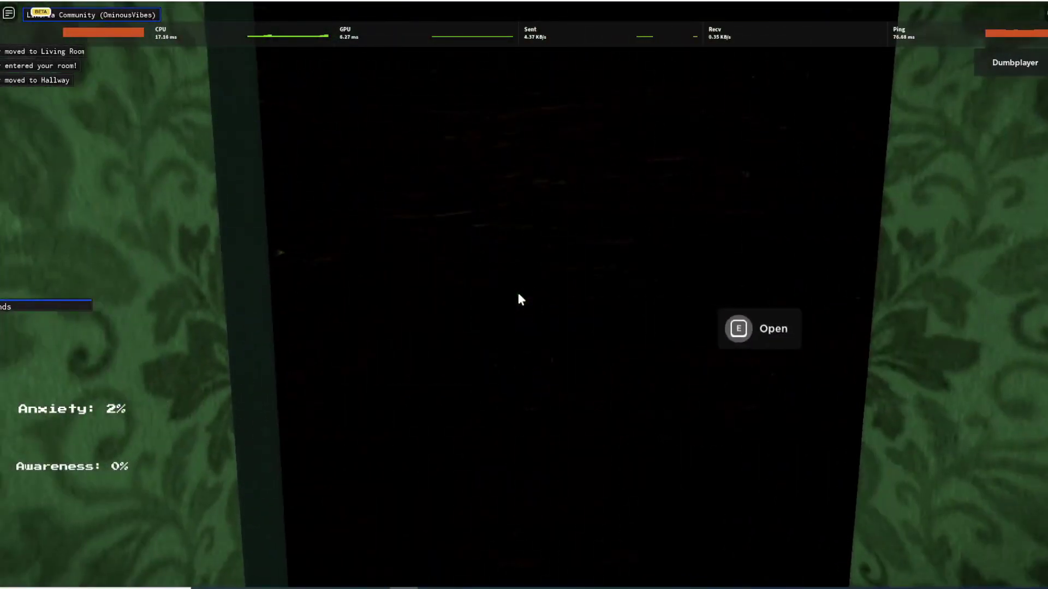
{"action": "key", "text": "w"}
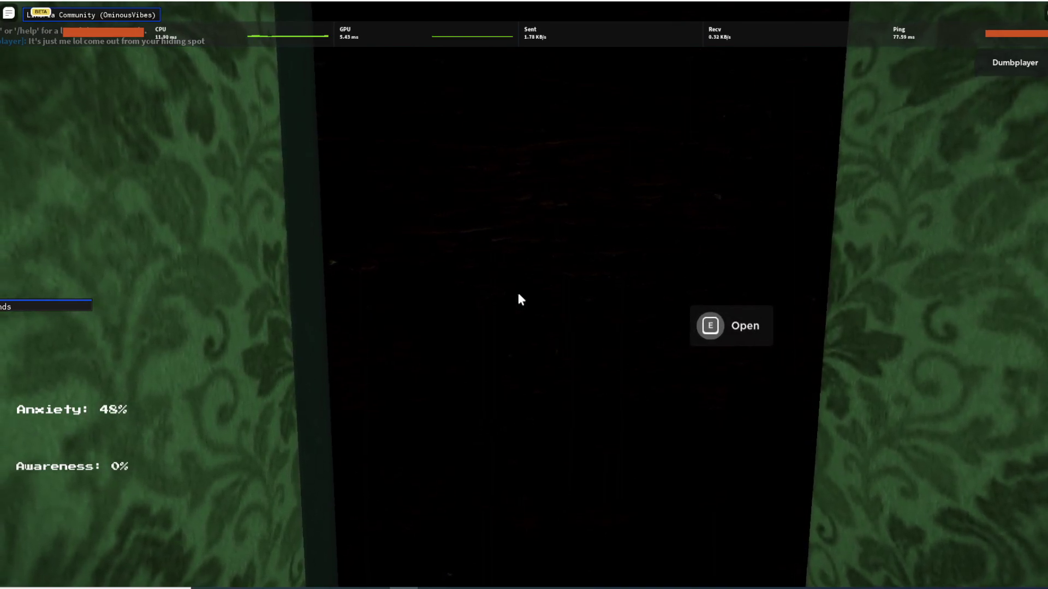
- Check the Front Door and Street camera feeds, then exit the monitor
{"action": "key", "text": "w"}
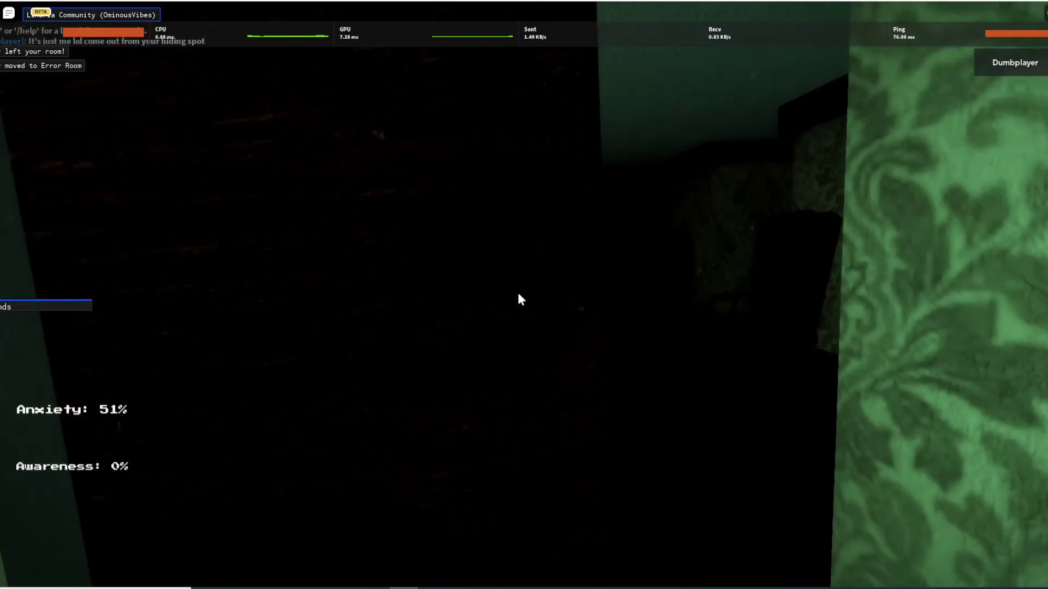
{"action": "key", "text": "e"}
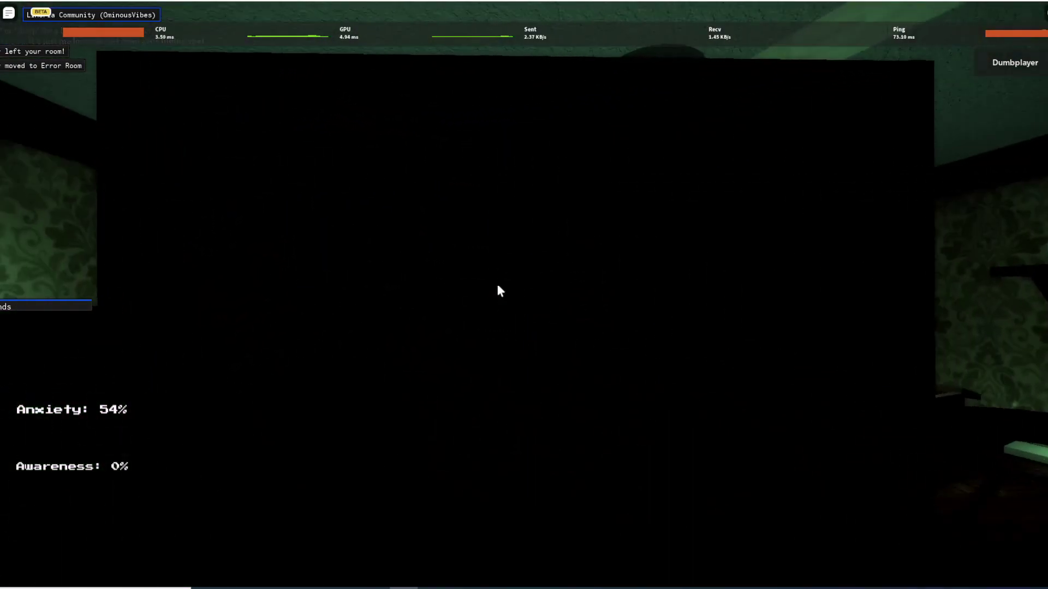
{"action": "left_click", "coordinate": [882, 382]}
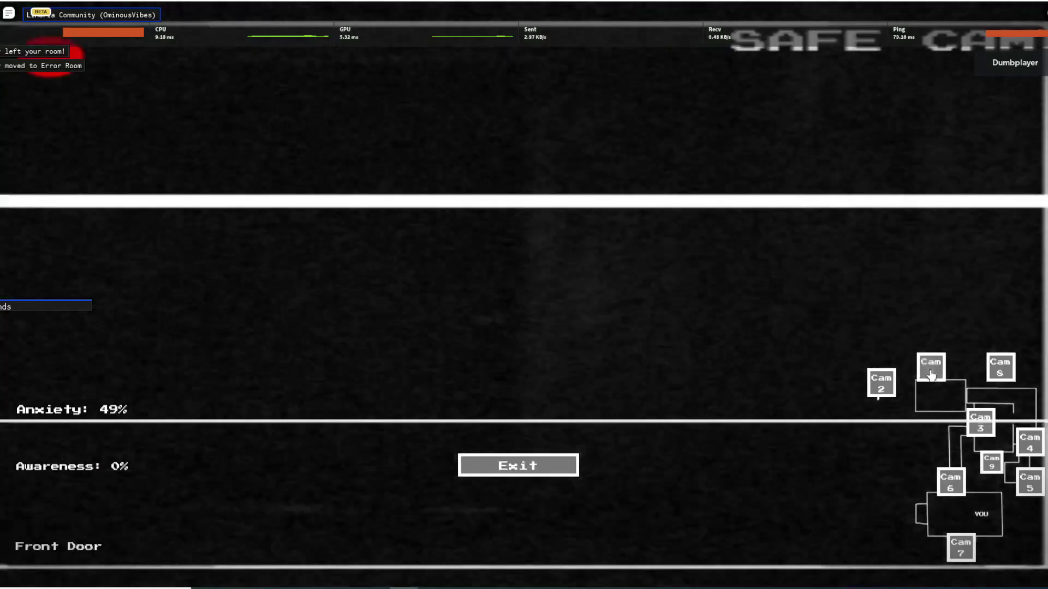
{"action": "left_click", "coordinate": [883, 396]}
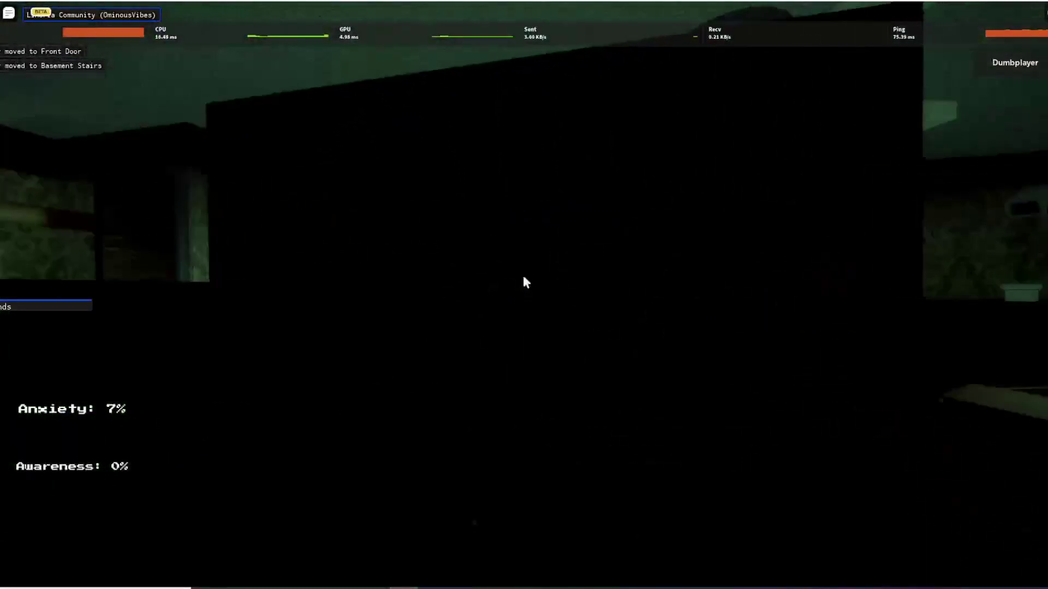
{"action": "left_click", "coordinate": [522, 285]}
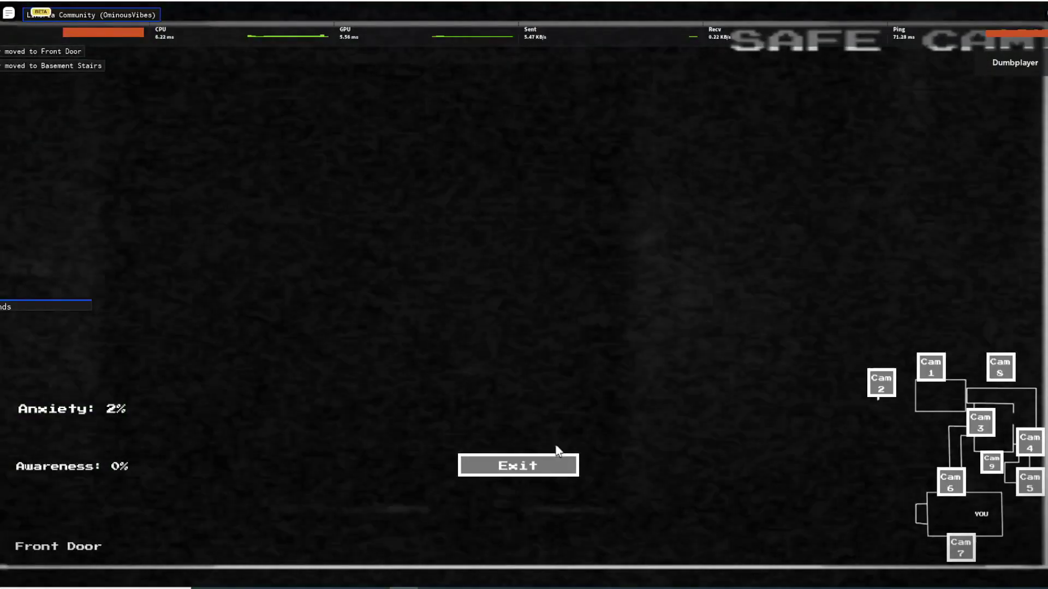
{"action": "left_click", "coordinate": [531, 468]}
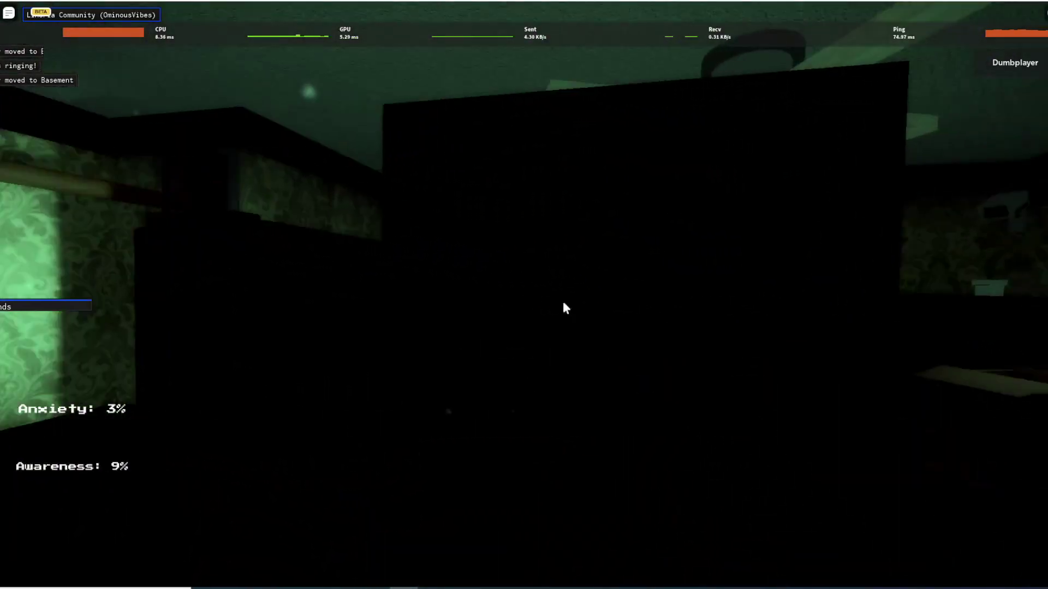
- Recheck the Street and Front Door feeds, exit, and shut the door again
{"action": "key", "text": "e"}
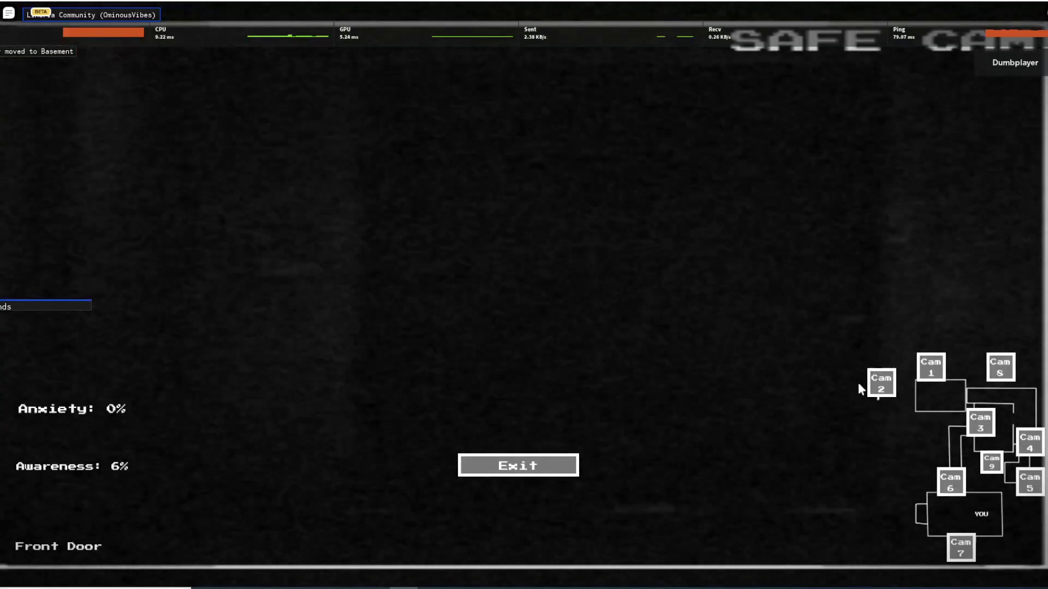
{"action": "left_click", "coordinate": [882, 383]}
{"action": "left_click", "coordinate": [931, 367]}
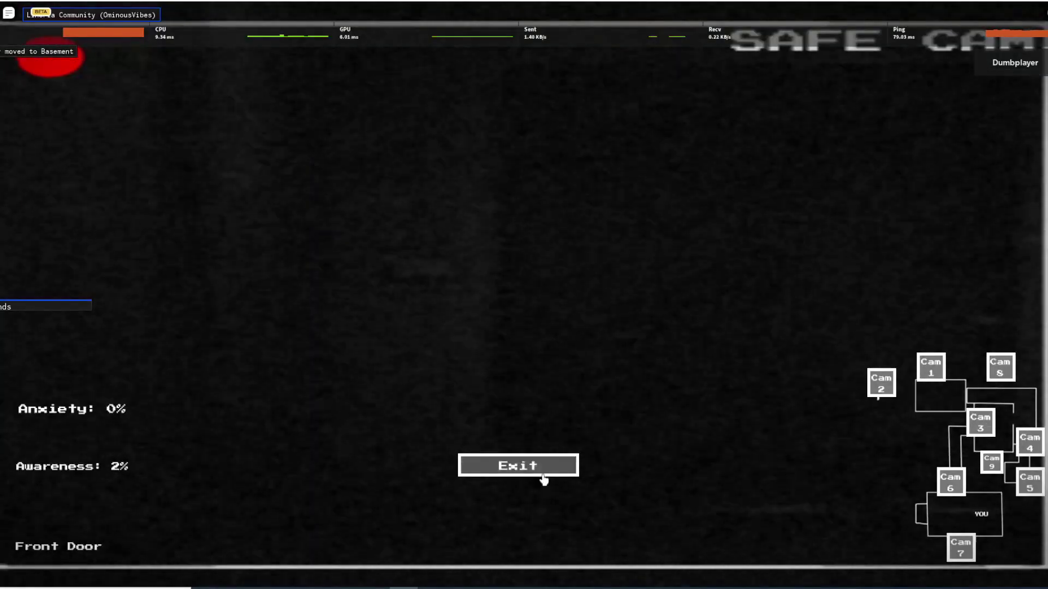
{"action": "left_click", "coordinate": [533, 467]}
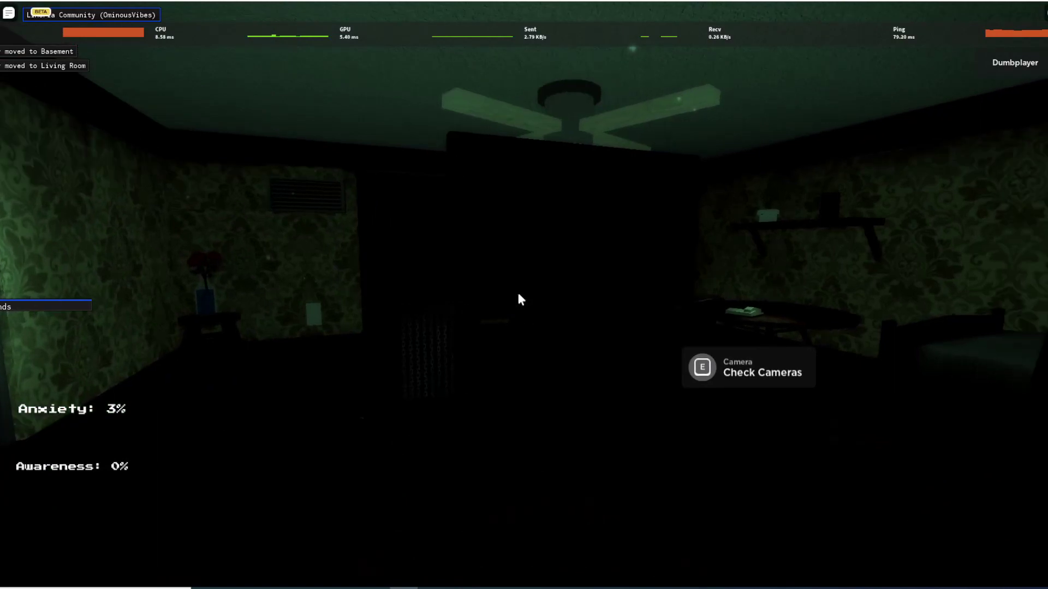
{"action": "key", "text": "e"}
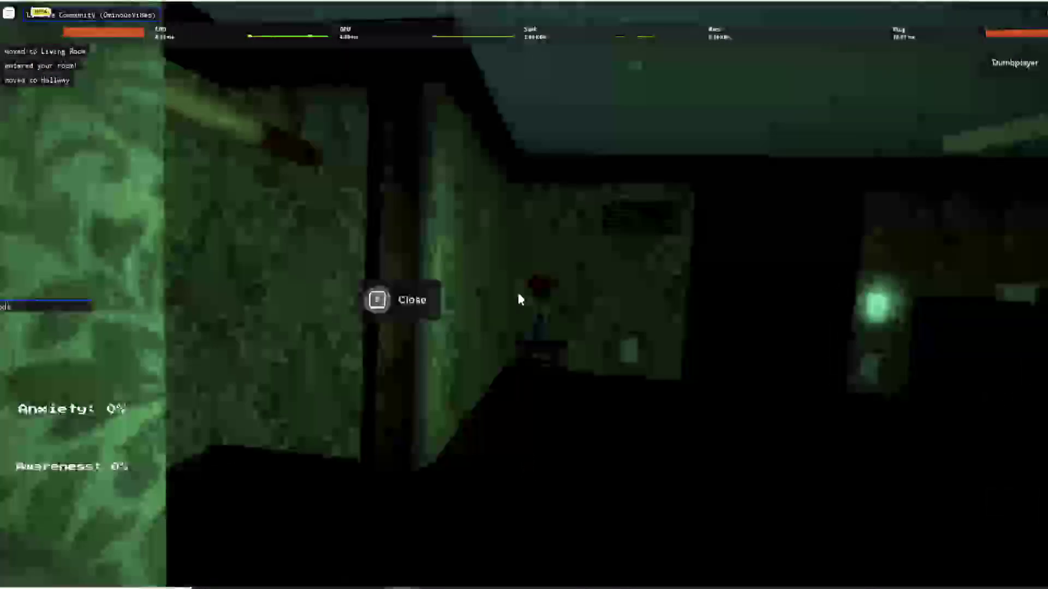
{"action": "key", "text": "e"}
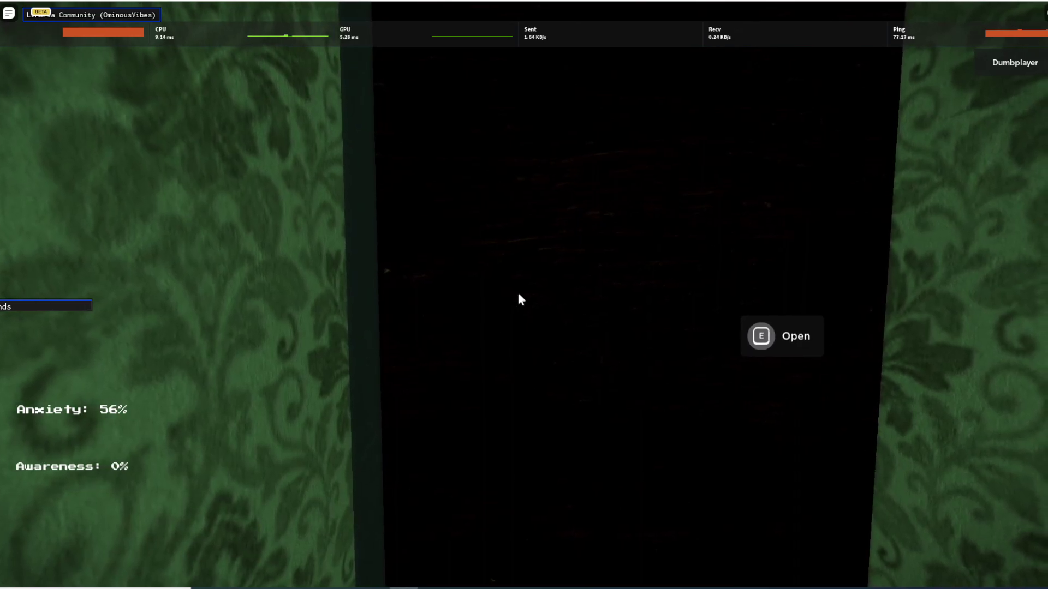
- Enter the room, open the camera monitor, and dismiss the power outage screen
{"action": "key", "text": "w"}
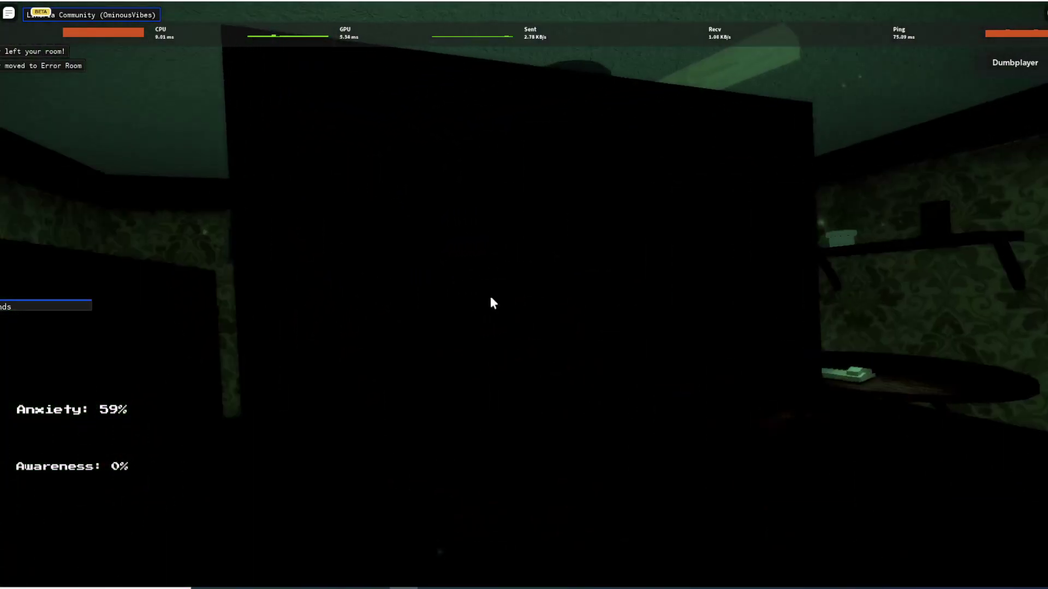
{"action": "left_click", "coordinate": [489, 294]}
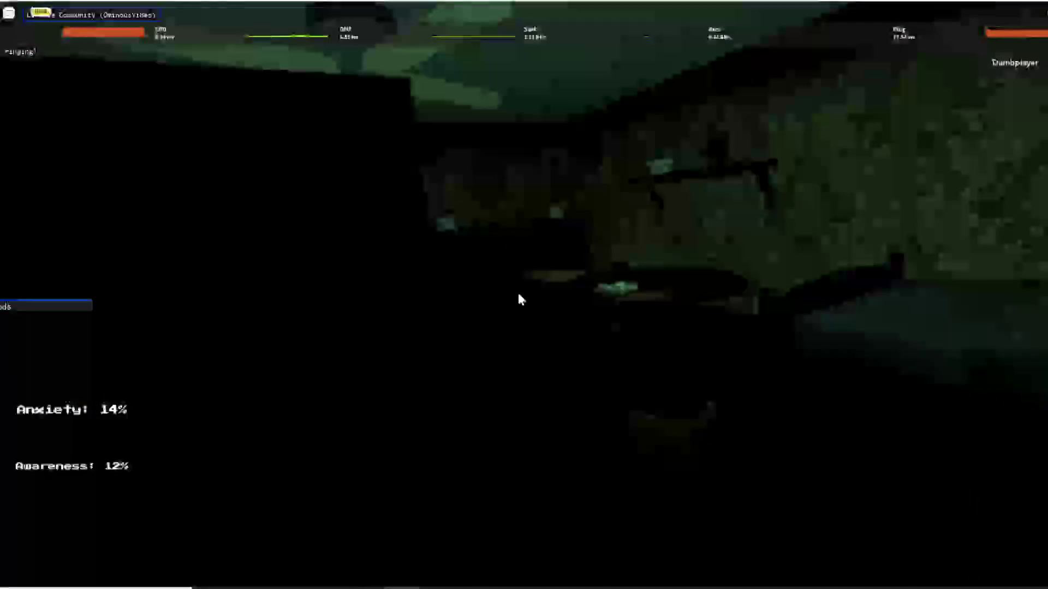
{"action": "key", "text": "w"}
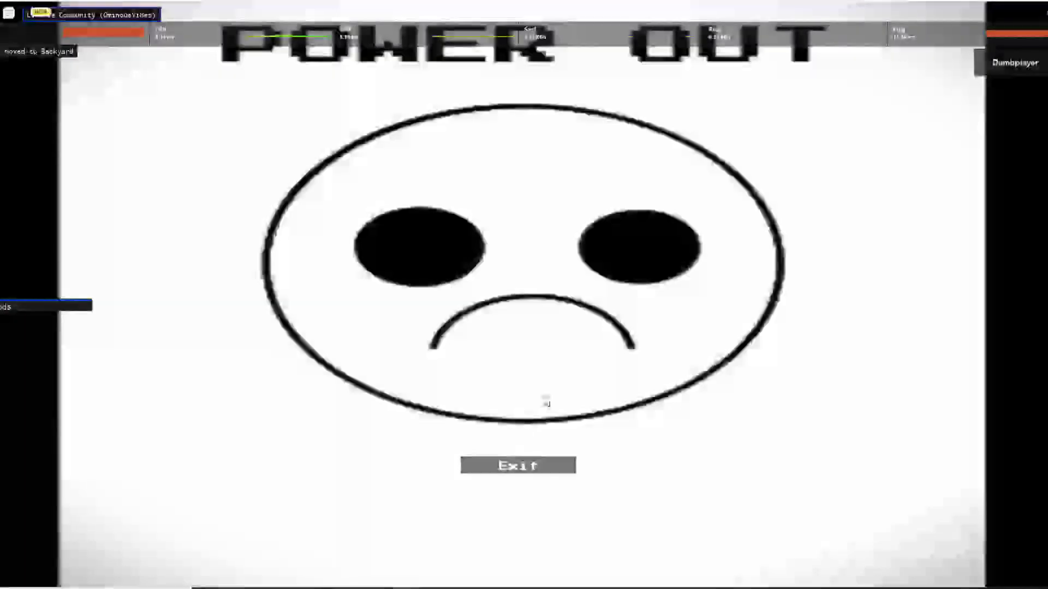
{"action": "left_click", "coordinate": [519, 465]}
- Walk down the corridor past the front door area into the lit bedroom
{"action": "key", "text": "w"}
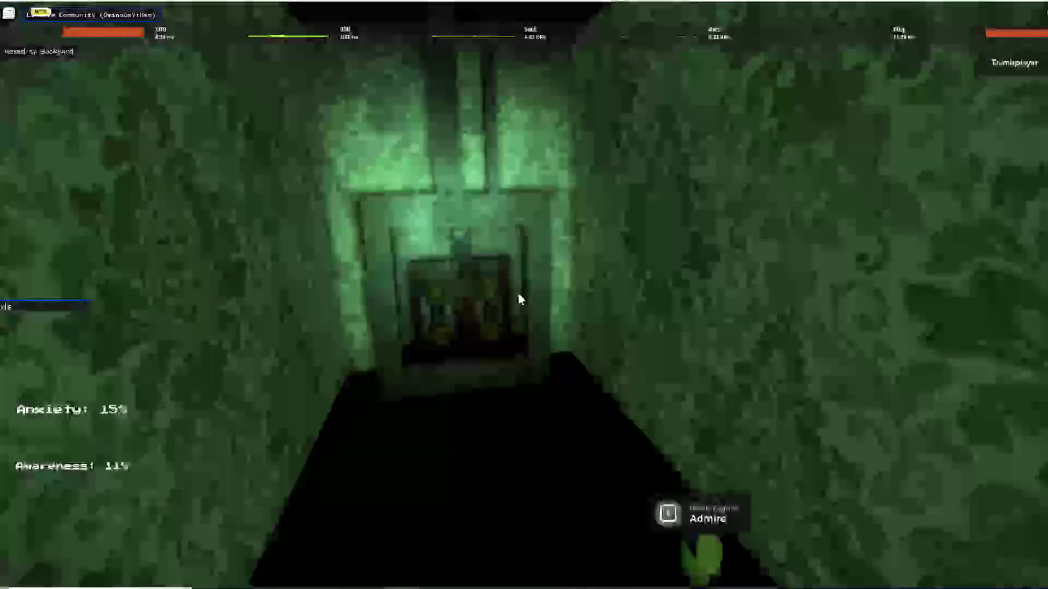
{"action": "key", "text": "w"}
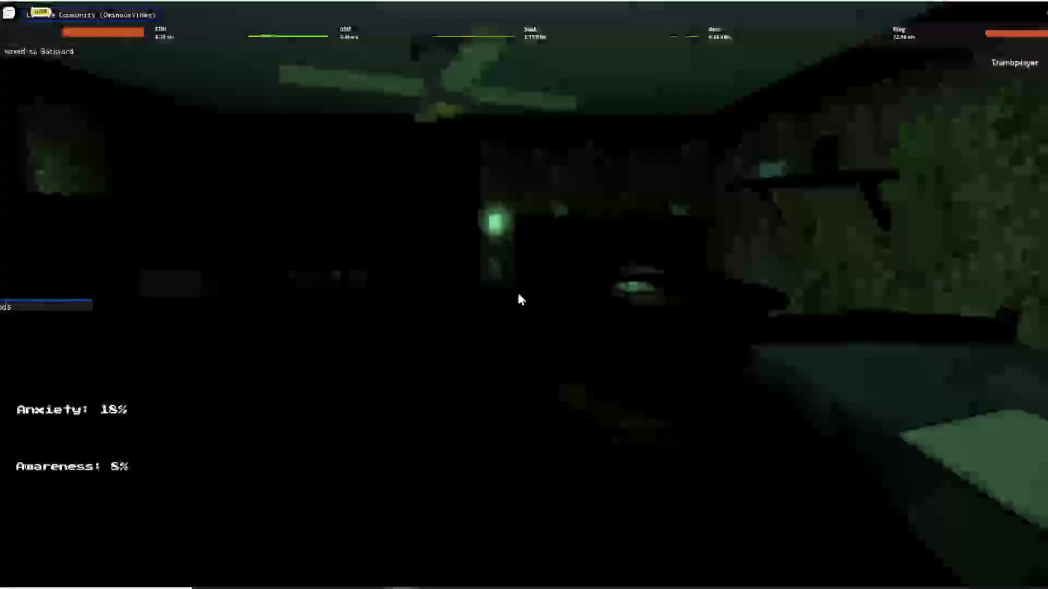
{"action": "key", "text": "w"}
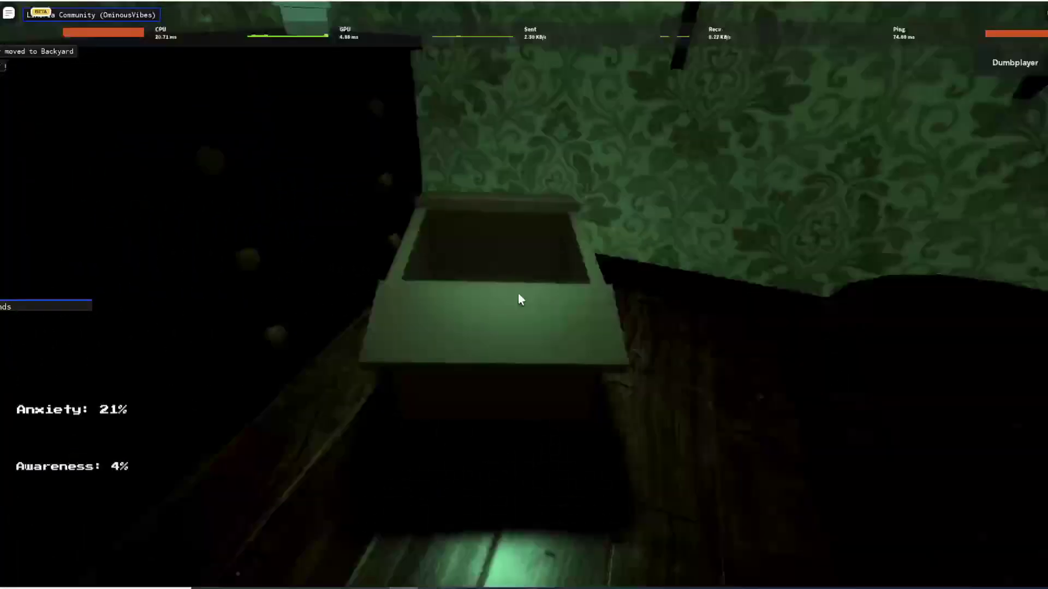
{"action": "key", "text": "w"}
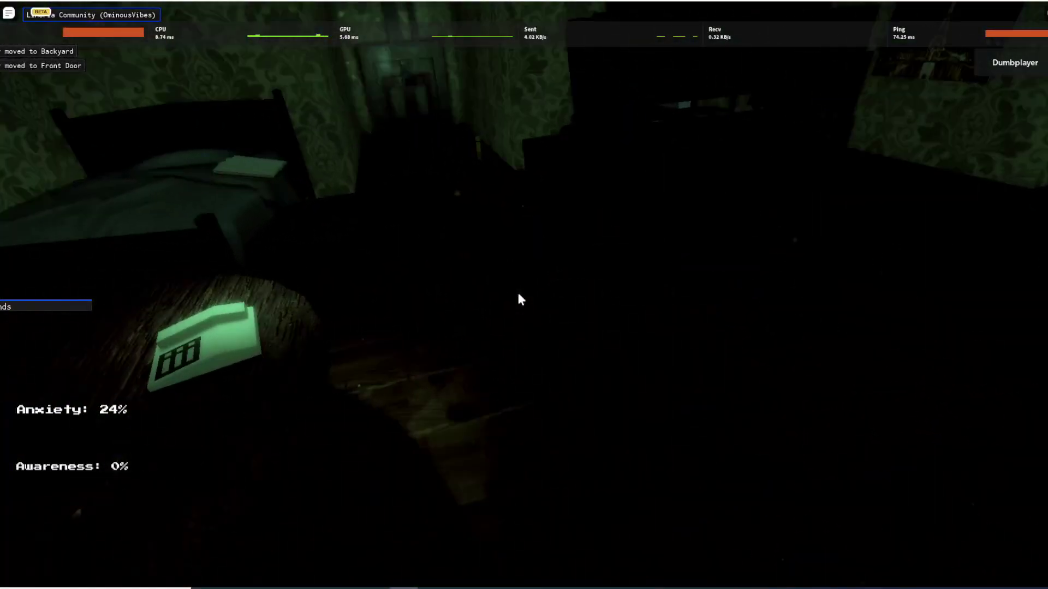
{"action": "key", "text": "w"}
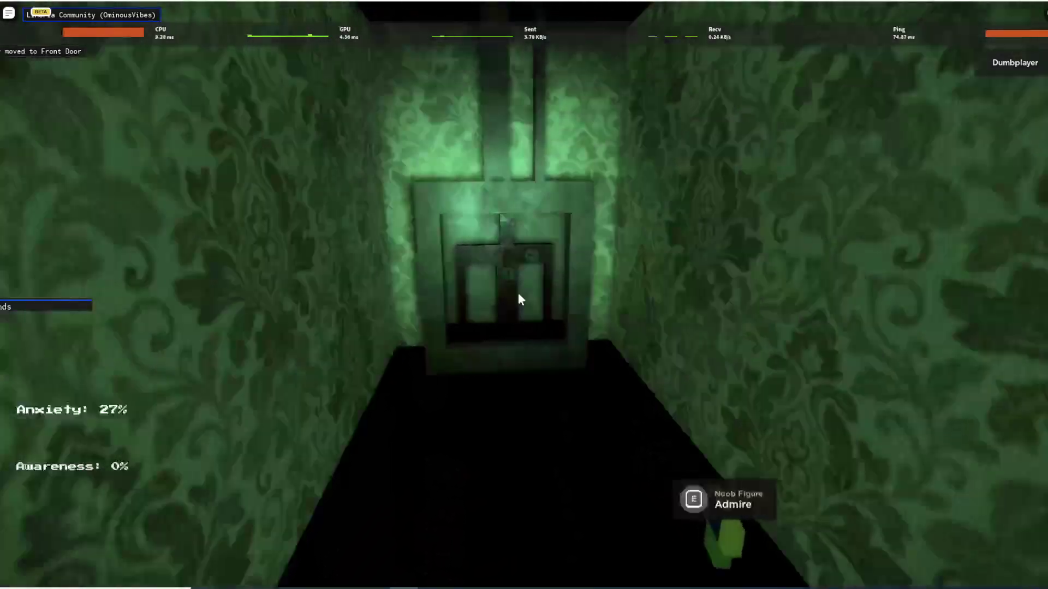
{"action": "key", "text": "w"}
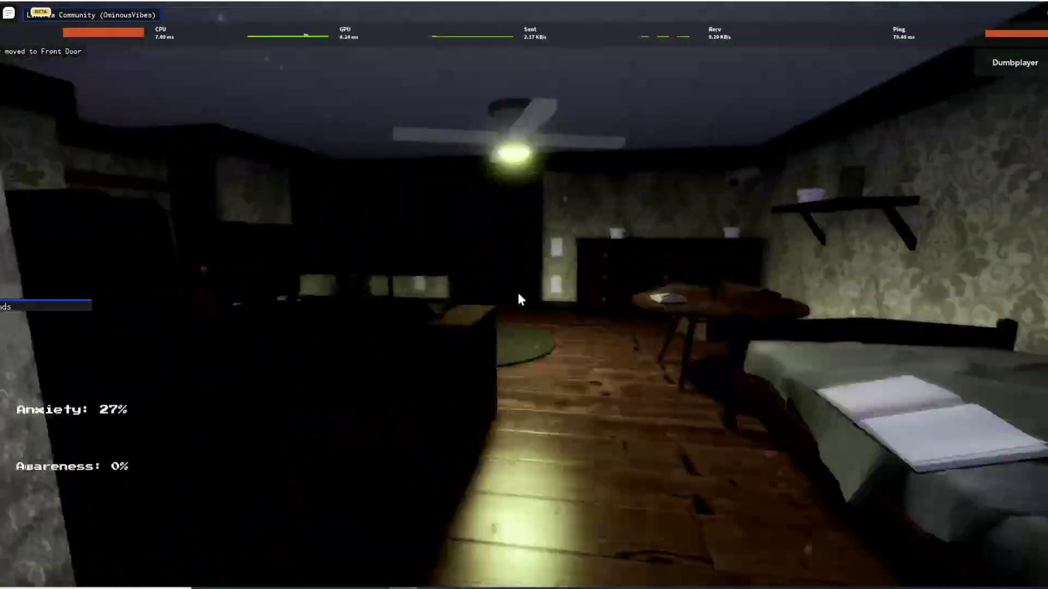
- Switch off the bedroom light, go to the ringing phone, and check the cameras
{"action": "key", "text": "w"}
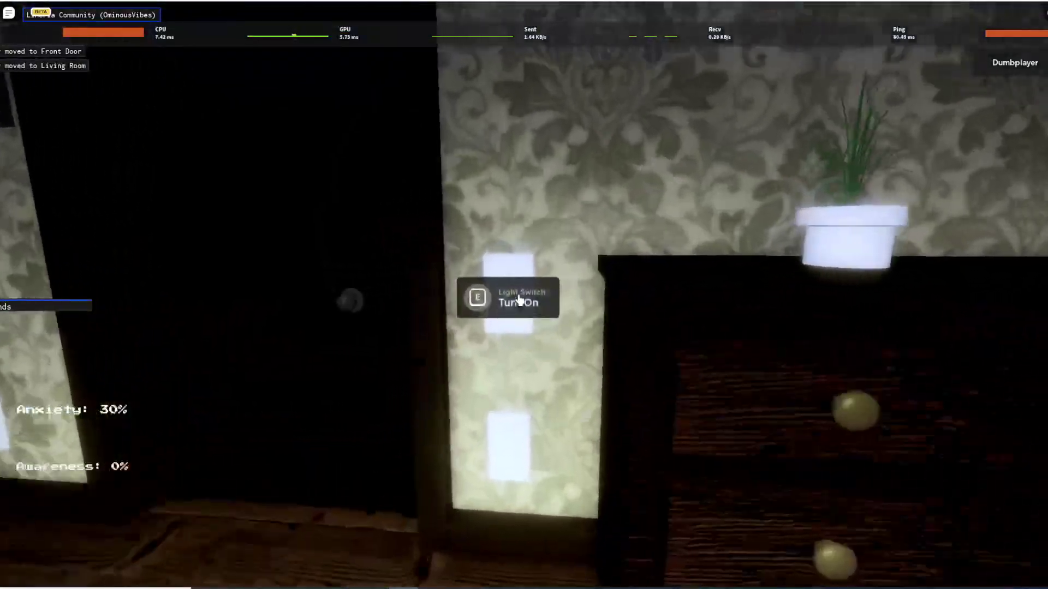
{"action": "left_click", "coordinate": [518, 300]}
{"action": "key", "text": "w"}
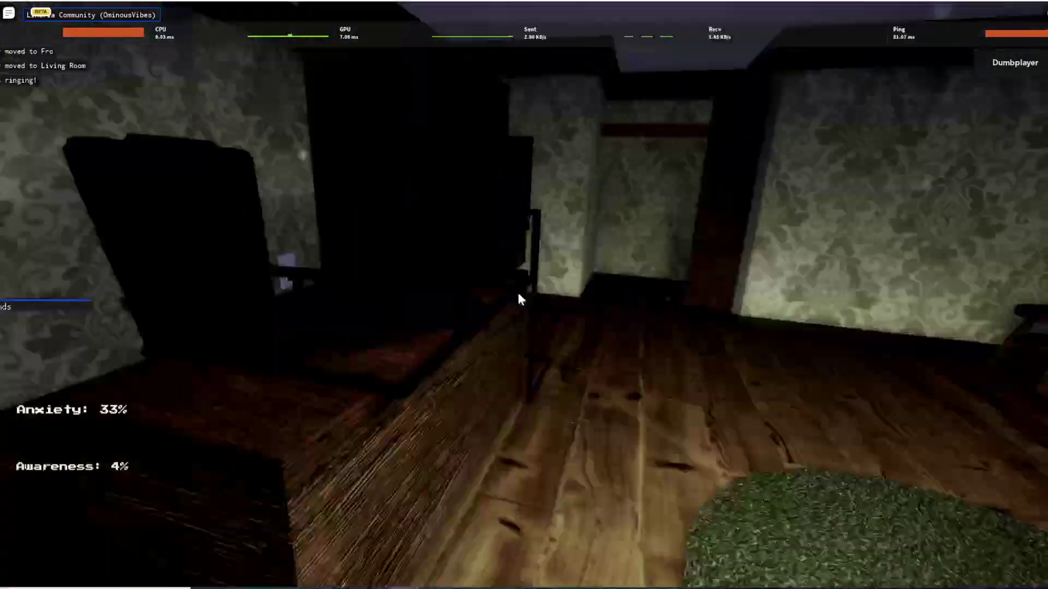
{"action": "key", "text": "e"}
{"action": "key", "text": "e"}
{"action": "key", "text": "w"}
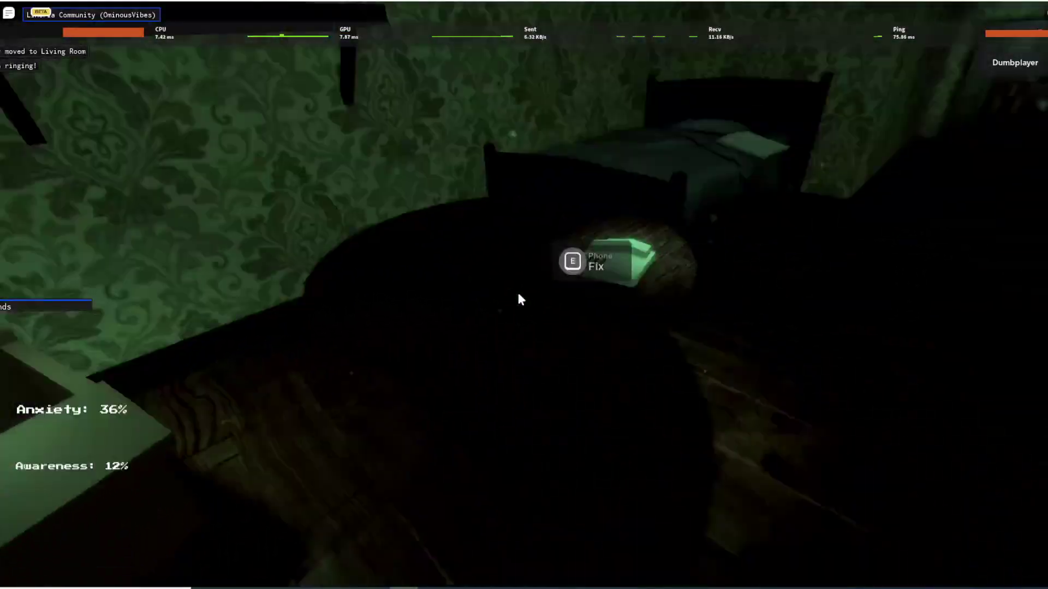
{"action": "key", "text": "w"}
{"action": "key", "text": "w"}
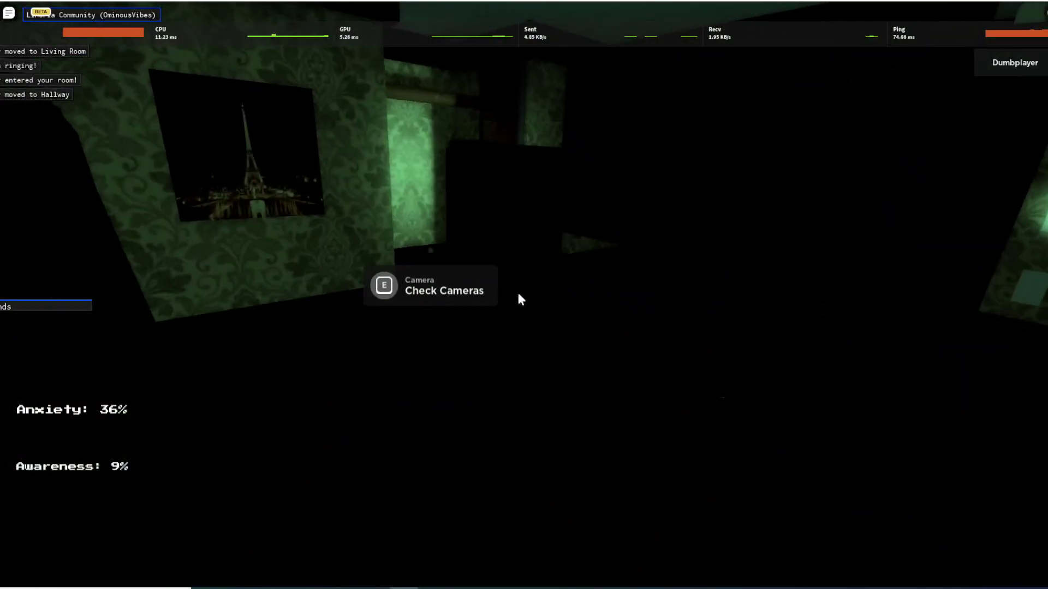
{"action": "key", "text": "e"}
{"action": "left_click", "coordinate": [516, 466]}
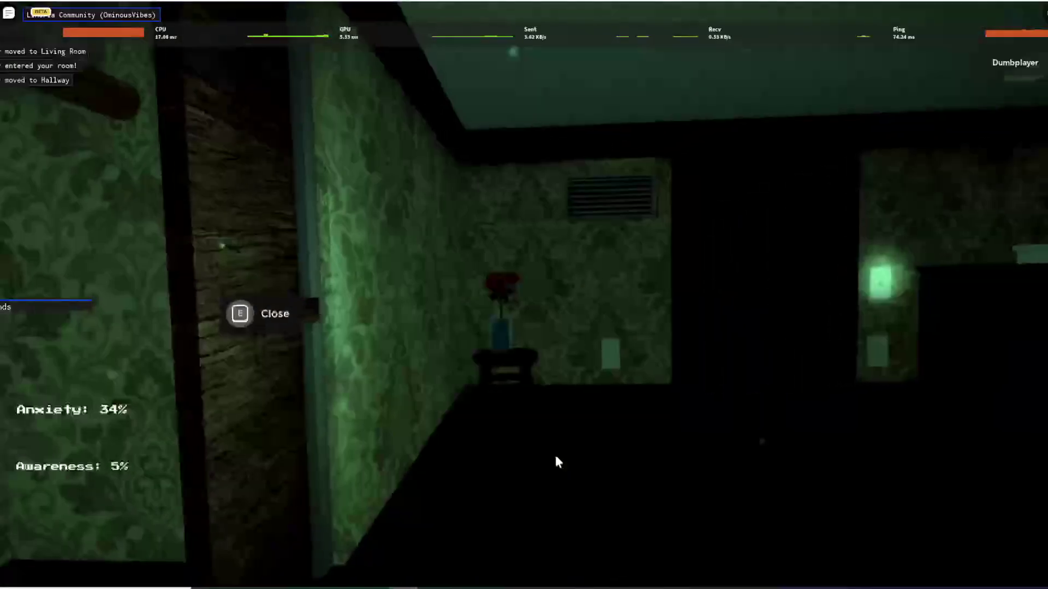
- Open the bedroom door, step inside, and glance through the security cameras
{"action": "key", "text": "w"}
{"action": "key", "text": "w"}
{"action": "key", "text": "w"}
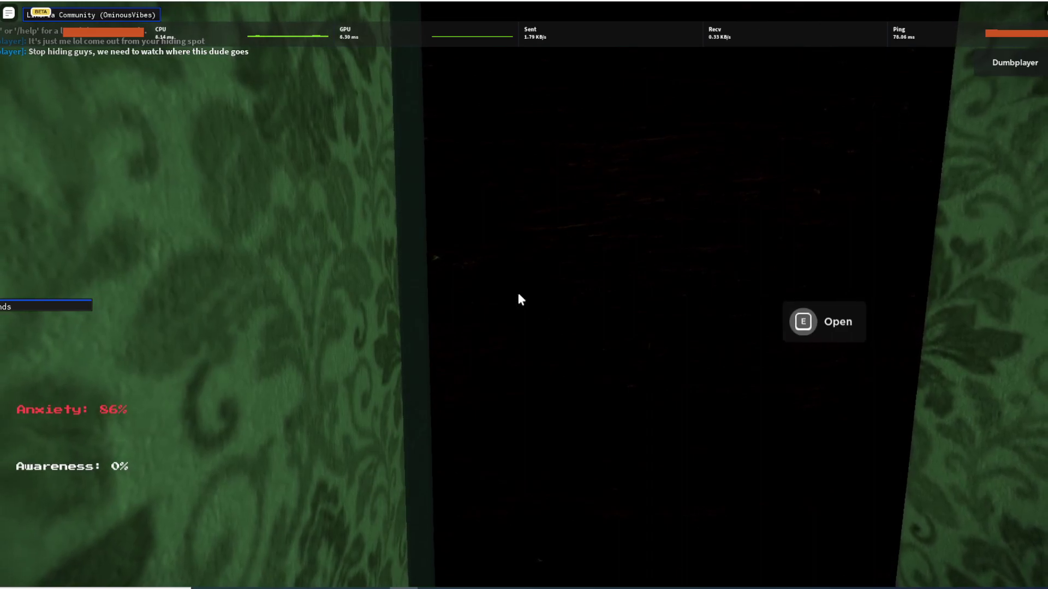
{"action": "key", "text": "e"}
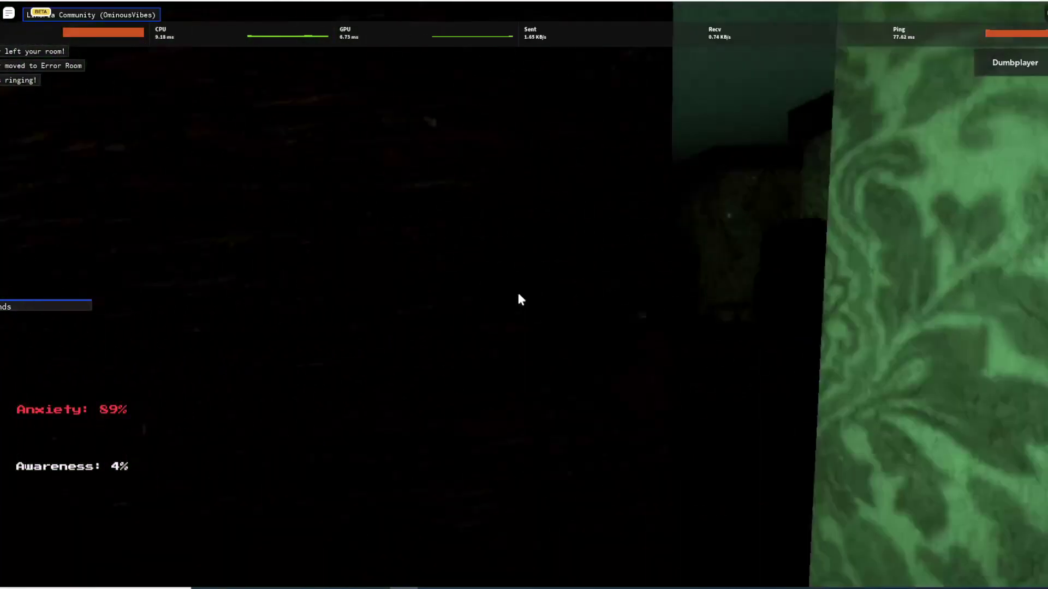
{"action": "key", "text": "w"}
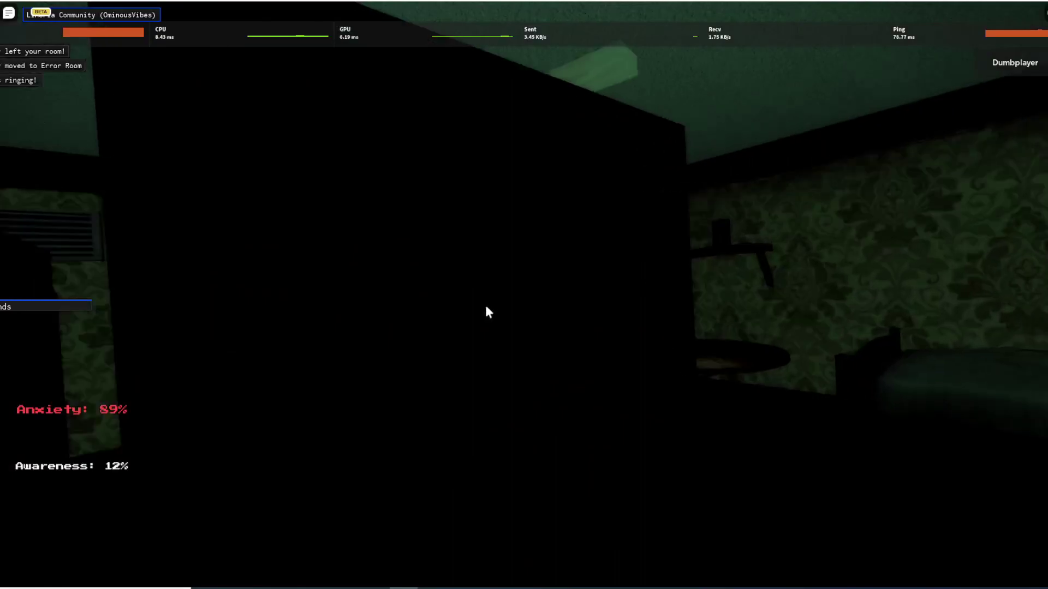
{"action": "left_click", "coordinate": [487, 311]}
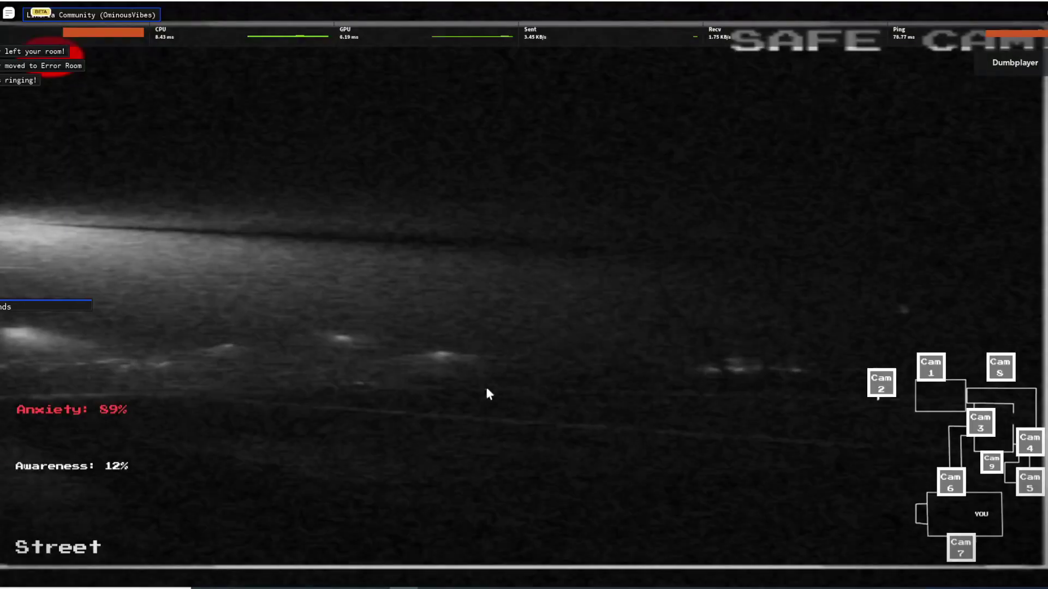
{"action": "left_click", "coordinate": [512, 462]}
- View the camera feeds at the monitor, then exit back to the bedroom
{"action": "key", "text": "w"}
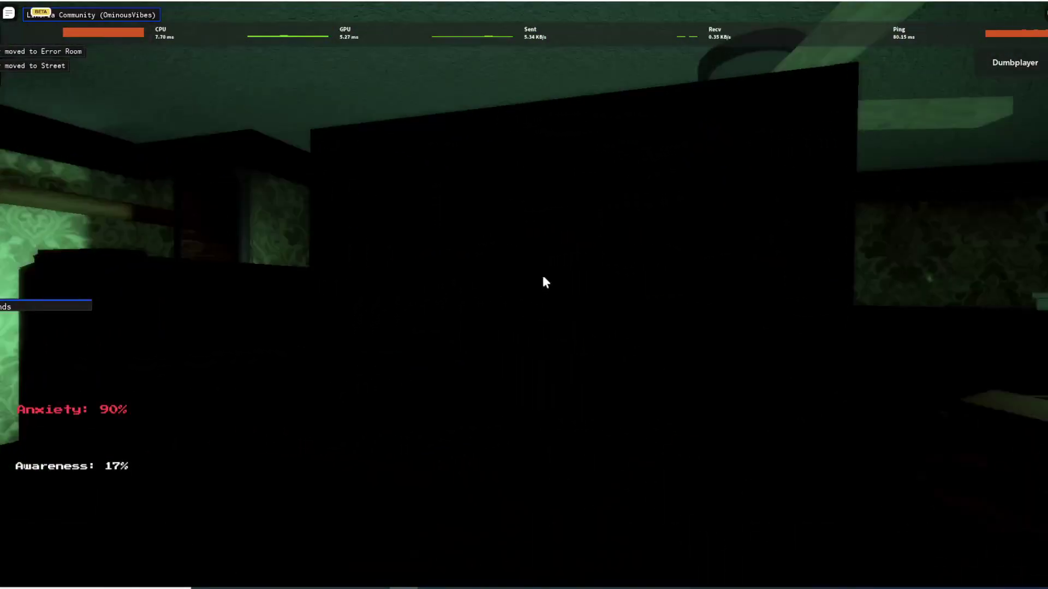
{"action": "key", "text": "e"}
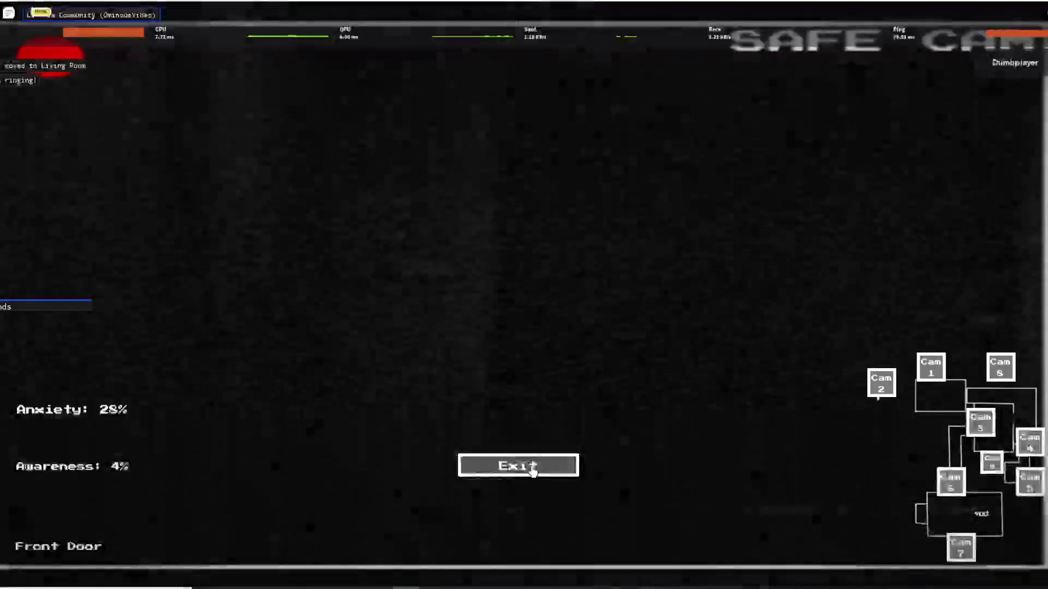
{"action": "left_click", "coordinate": [533, 468]}
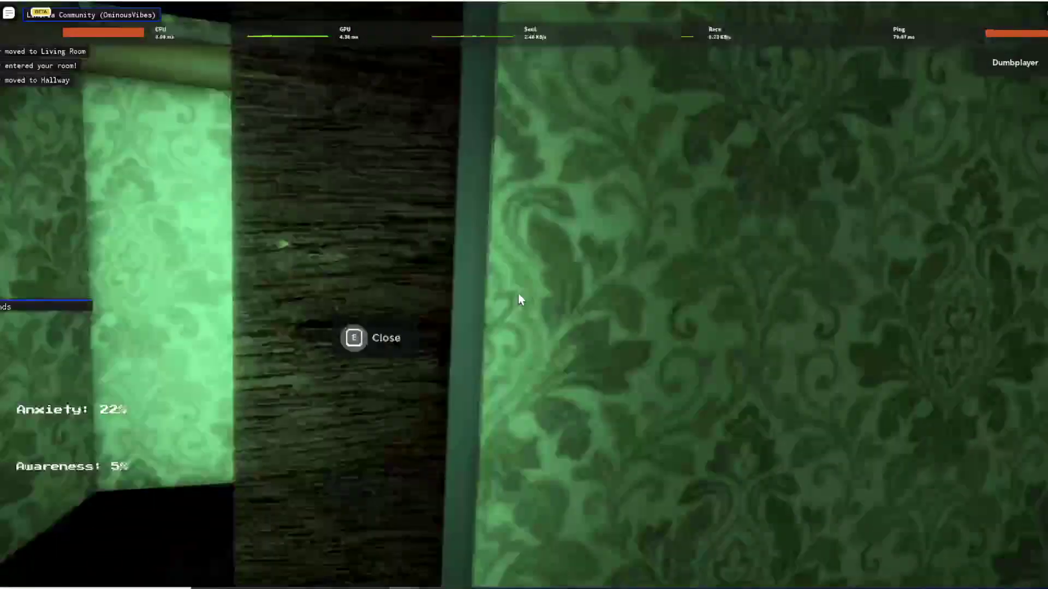
{"action": "key", "text": "w"}
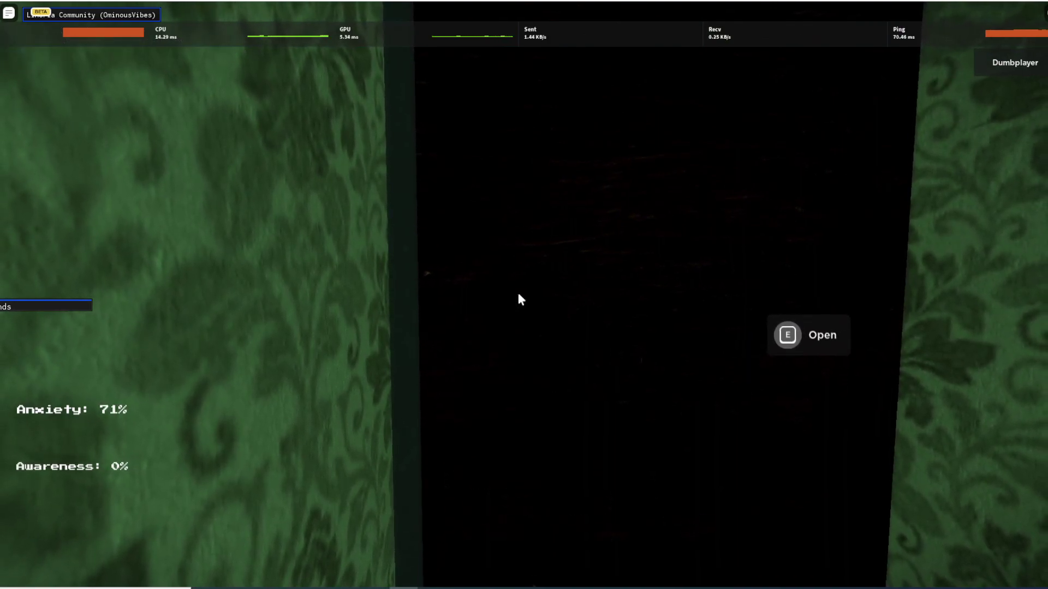
- Enter the room and switch between the Street and Front Door camera feeds
{"action": "key", "text": "e"}
{"action": "key", "text": "w"}
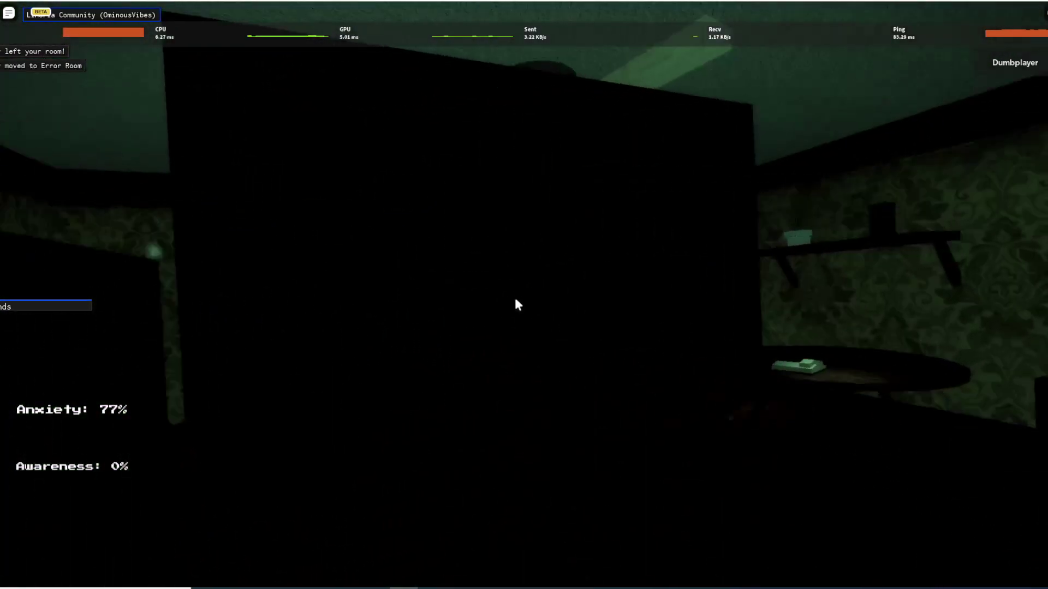
{"action": "left_click", "coordinate": [519, 299]}
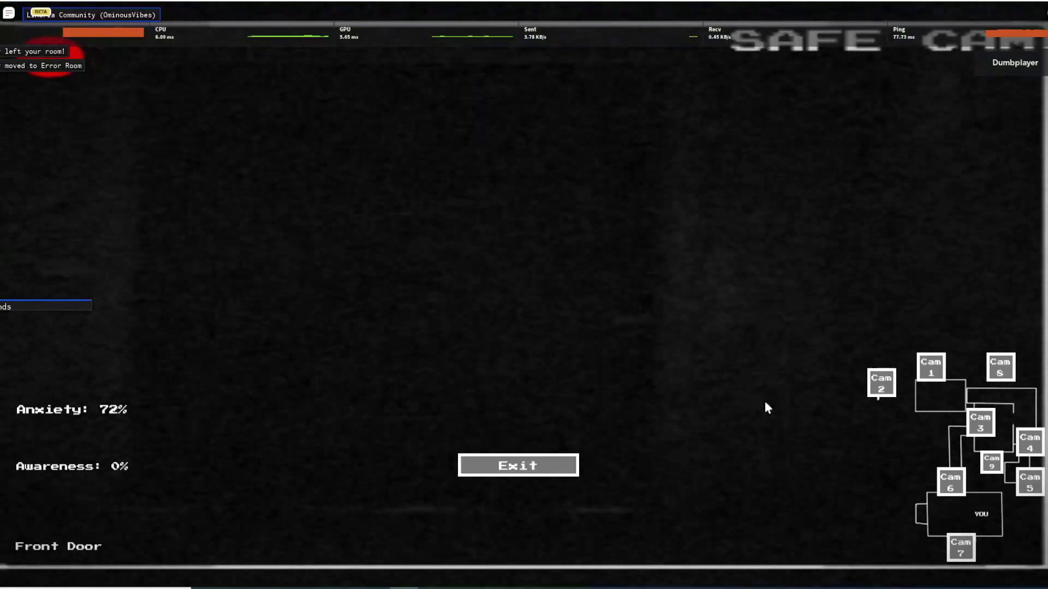
{"action": "left_click", "coordinate": [882, 384]}
{"action": "left_click", "coordinate": [931, 368]}
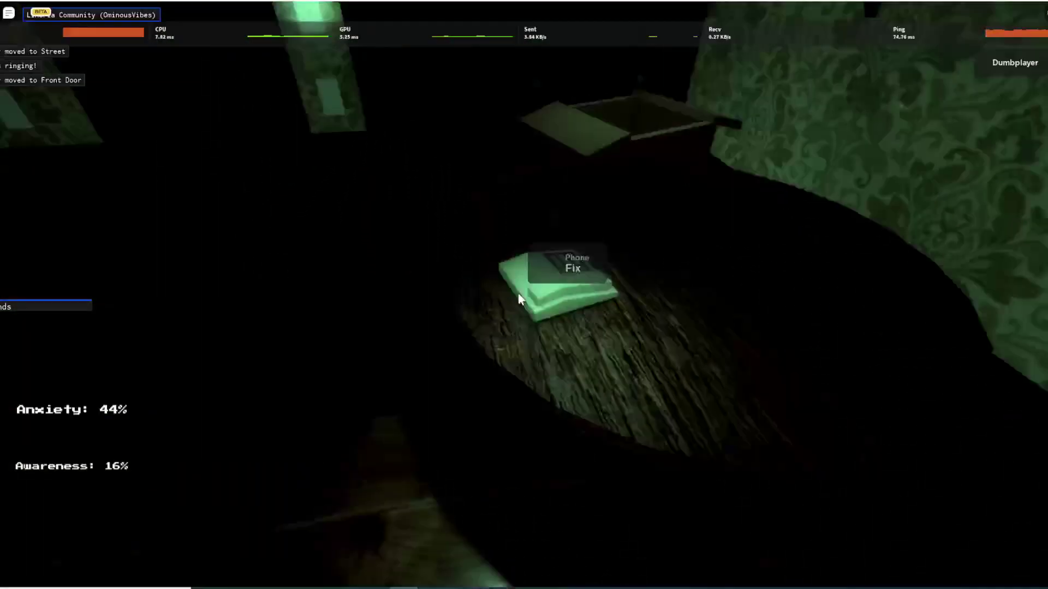
- Check the cameras once more, then walk back and close the hallway door
{"action": "key", "text": "e"}
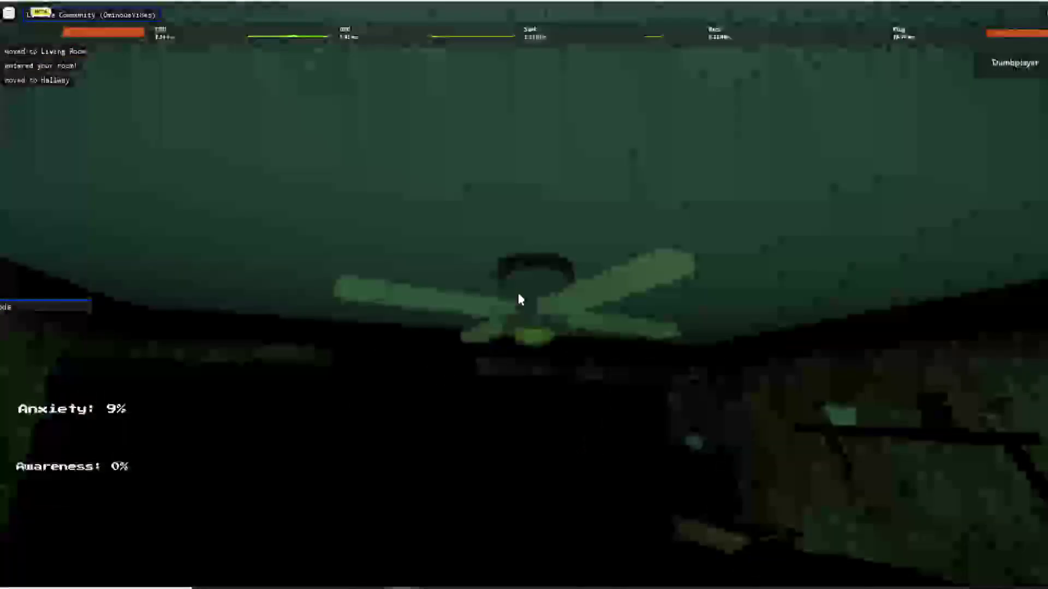
{"action": "key", "text": "w"}
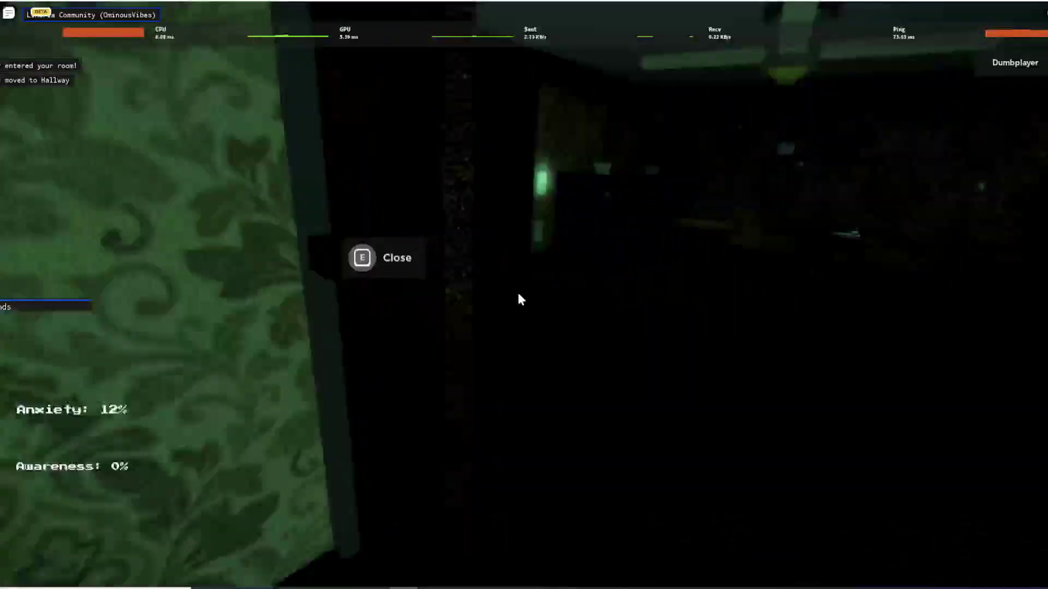
{"action": "key", "text": "e"}
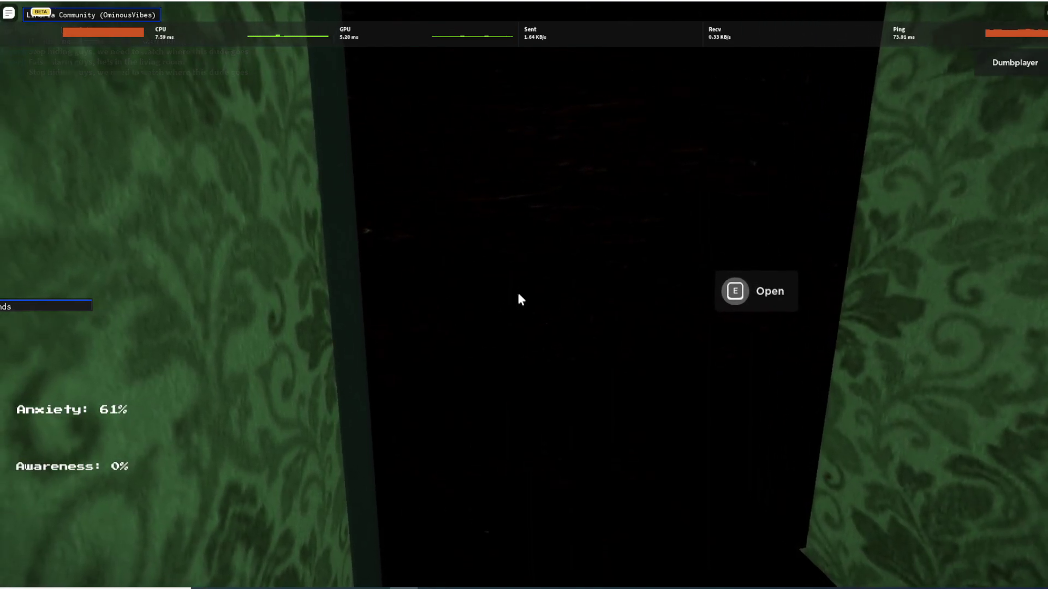
- Enter the bedroom, view Safe Cam, exit, and look around as the round ends
{"action": "key", "text": "w"}
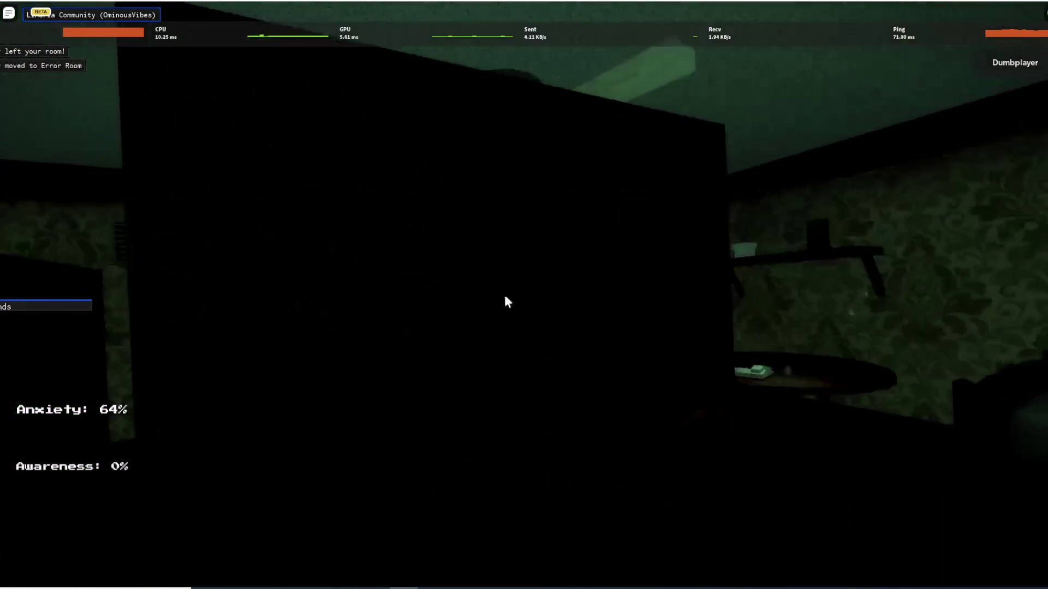
{"action": "left_click", "coordinate": [508, 302]}
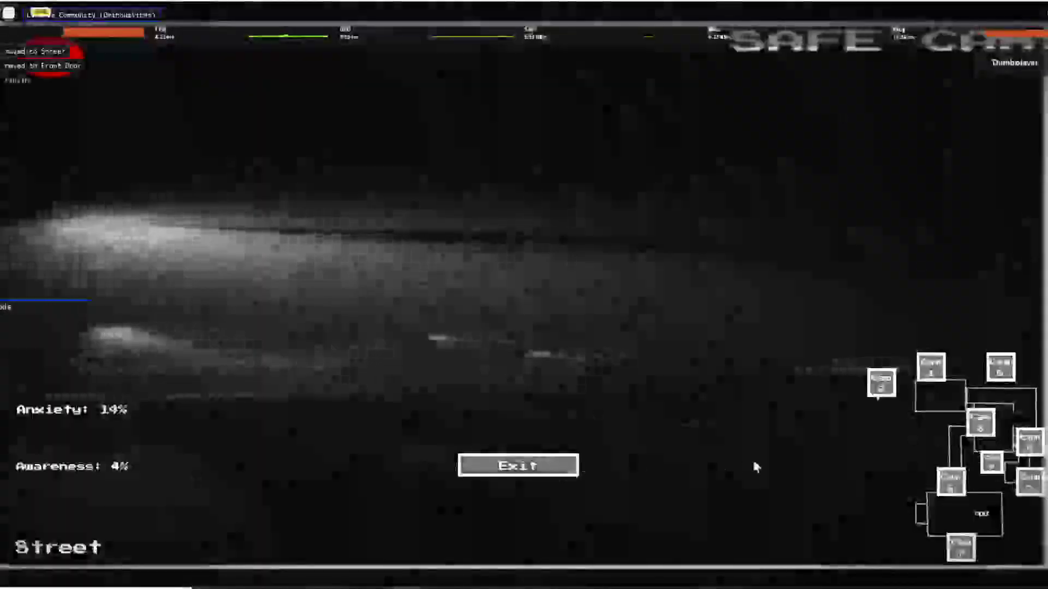
{"action": "left_click", "coordinate": [550, 467]}
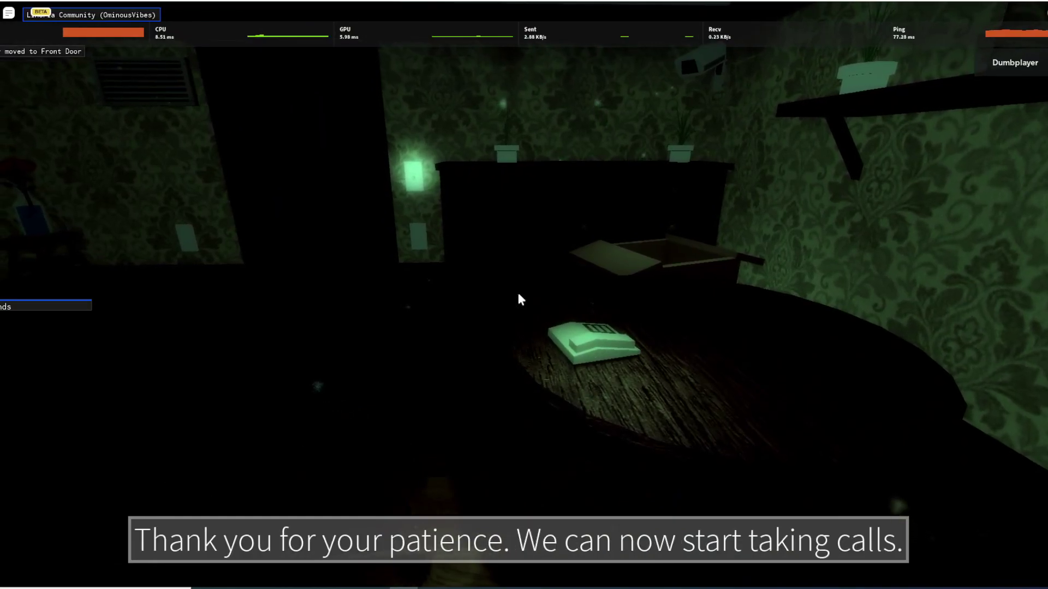
{"action": "left_click_drag", "start_coordinate": [520, 300], "coordinate": [519, 300]}
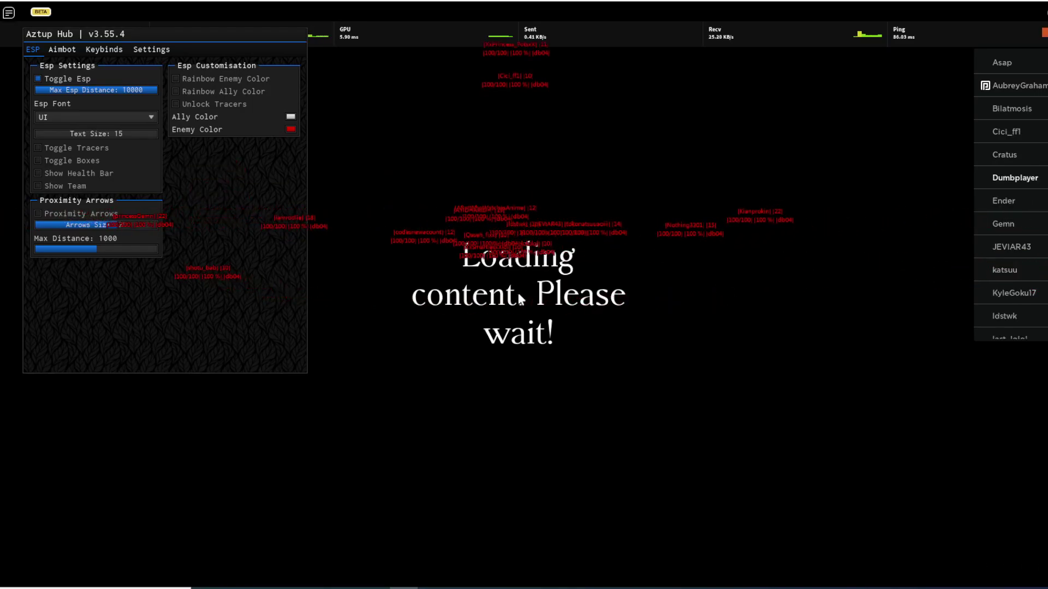
- Hide the Aztup Hub panel with right Shift while the Singleplayer/Multiplayer menu loads
{"action": "key", "text": "shift_r"}
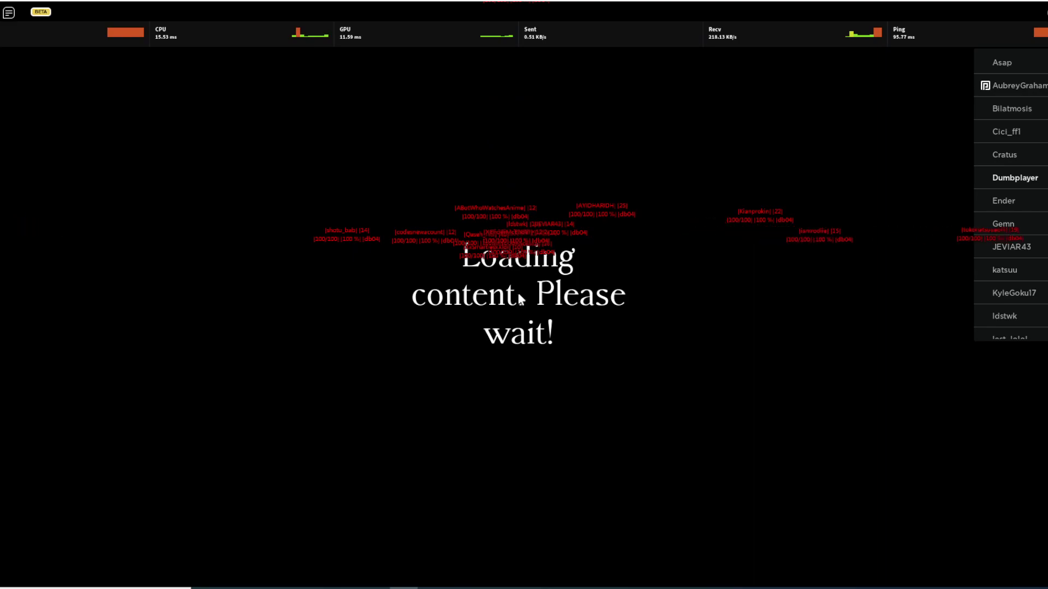